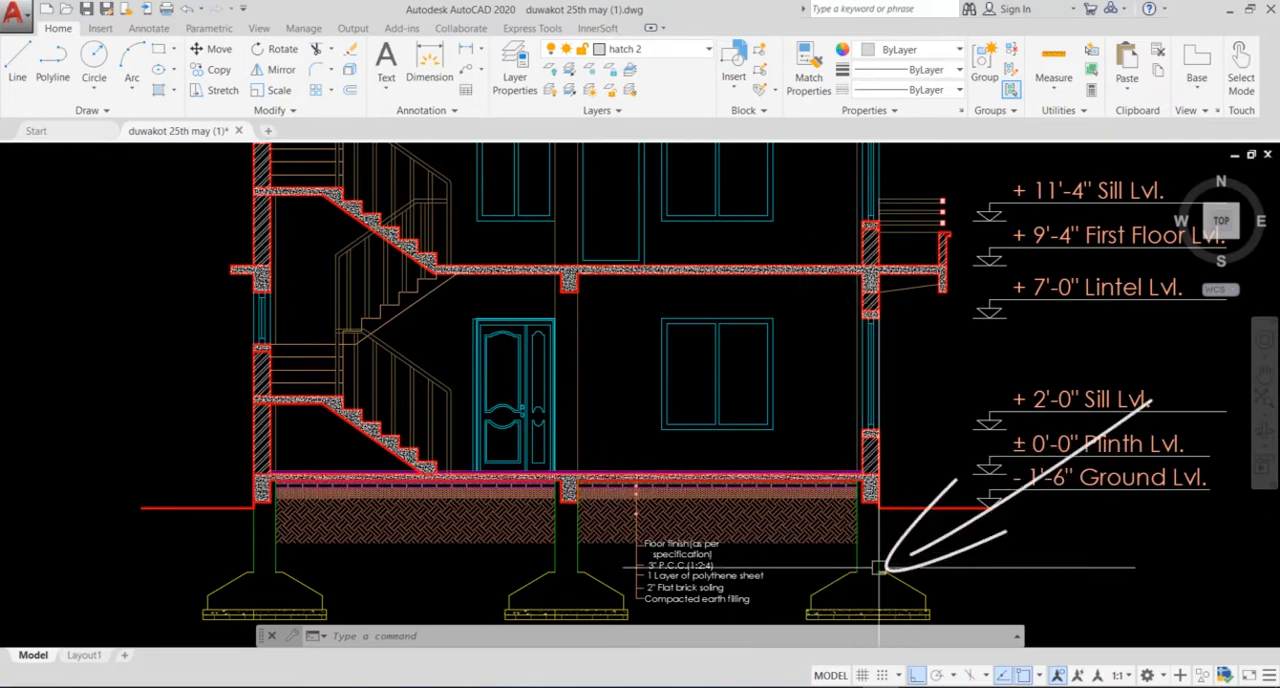
# Step: Examine the plinth beam, ground slab and footings in section X-X of the building drawing
pyautogui.scroll(4, 878, 568)
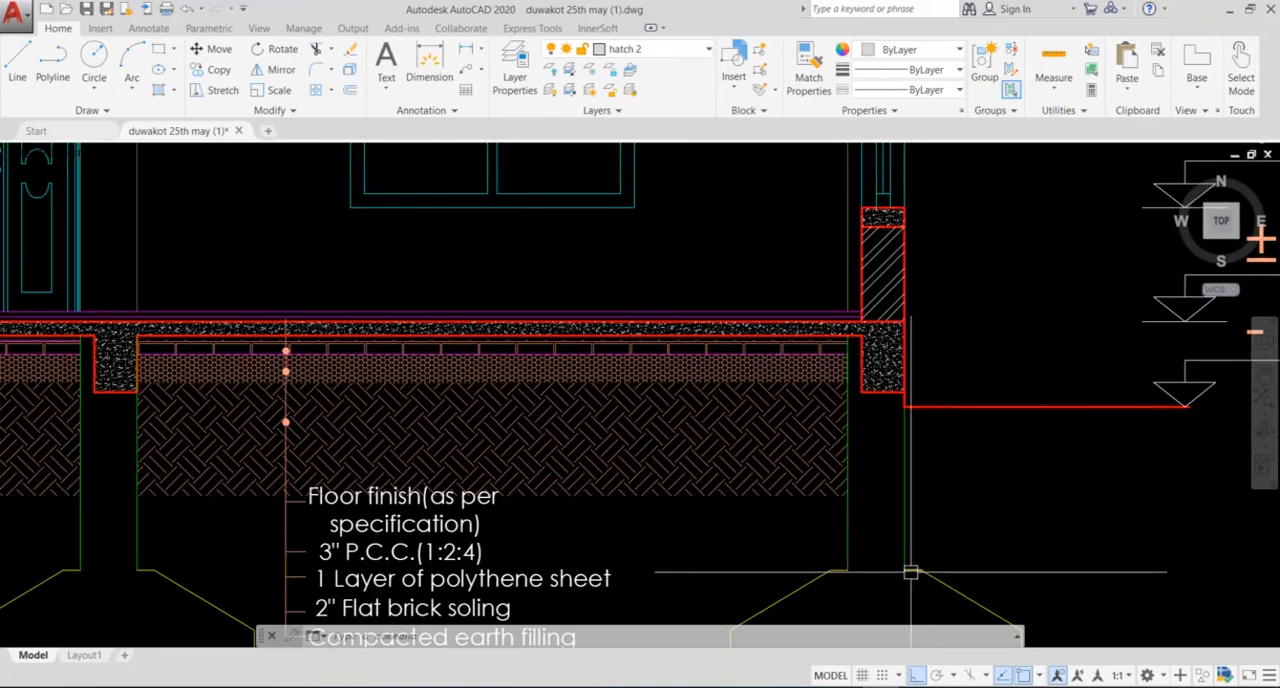
pyautogui.scroll(-6, 910, 572)
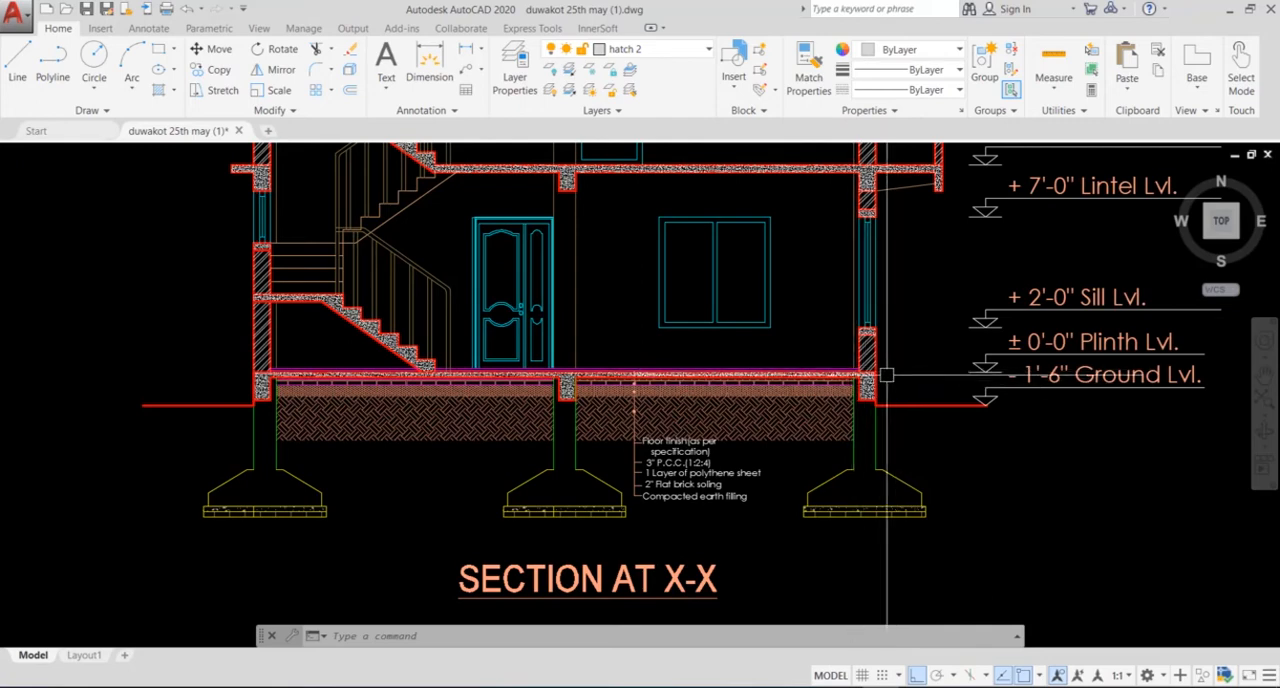
pyautogui.moveTo(851, 365)
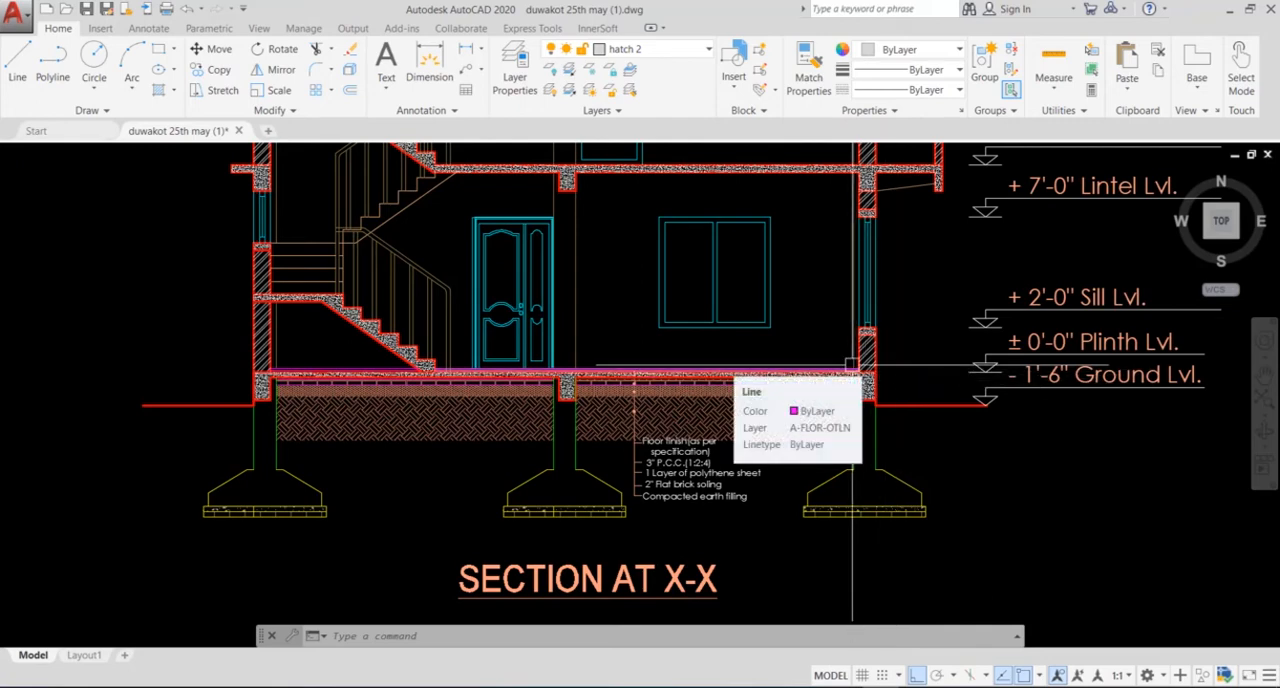
pyautogui.scroll(-5, 577, 343)
pyautogui.scroll(10, 626, 383)
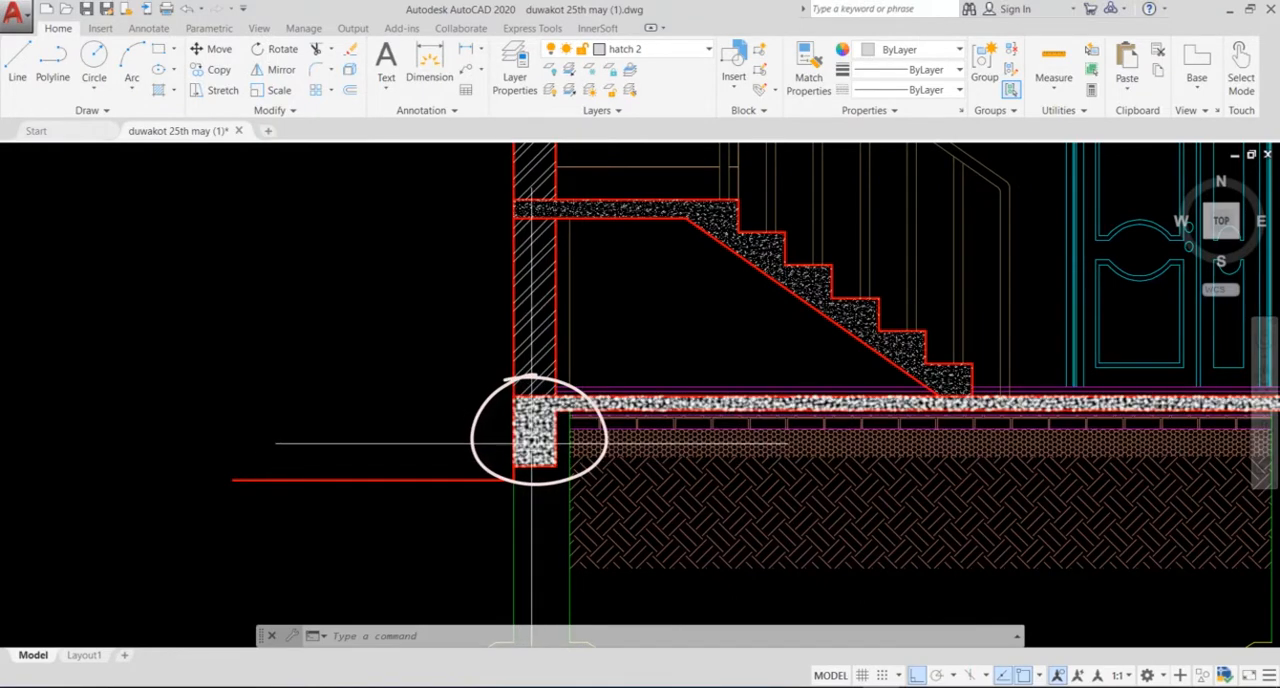
pyautogui.scroll(-5, 530, 442)
pyautogui.scroll(-6, 530, 442)
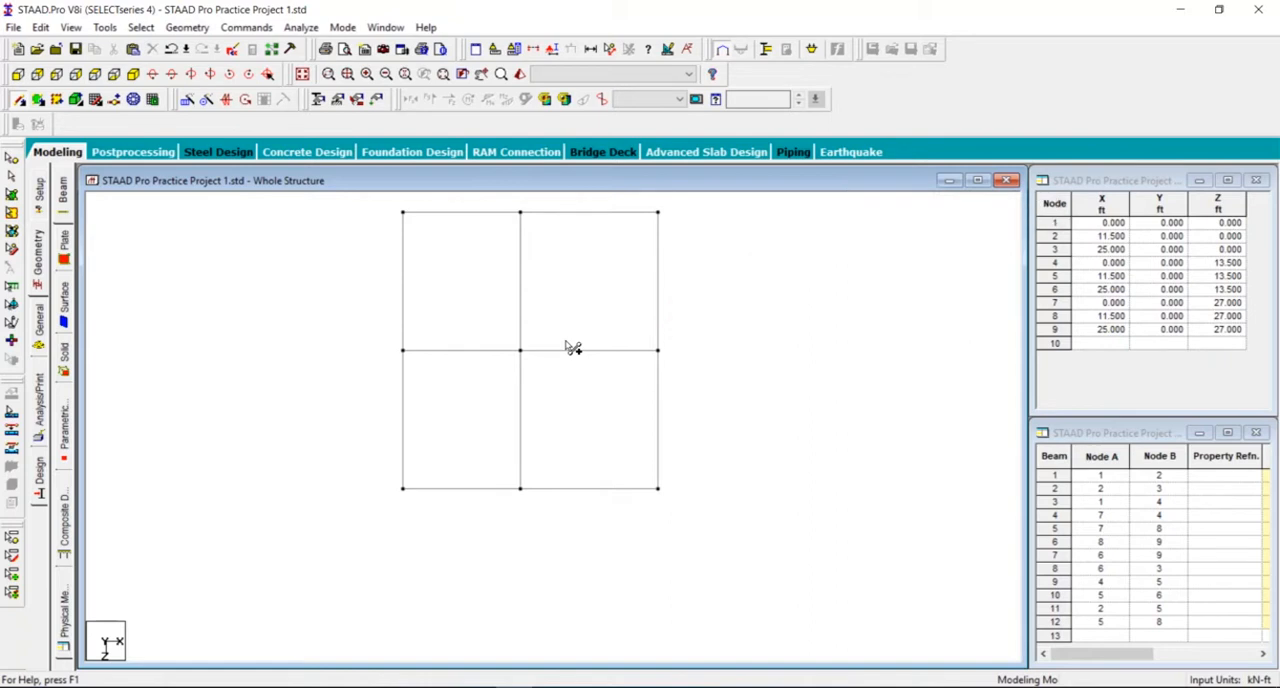
# Step: Switch to STAAD.Pro, decline adding a node, and select all beams of the plan grid
pyautogui.click(438, 214)
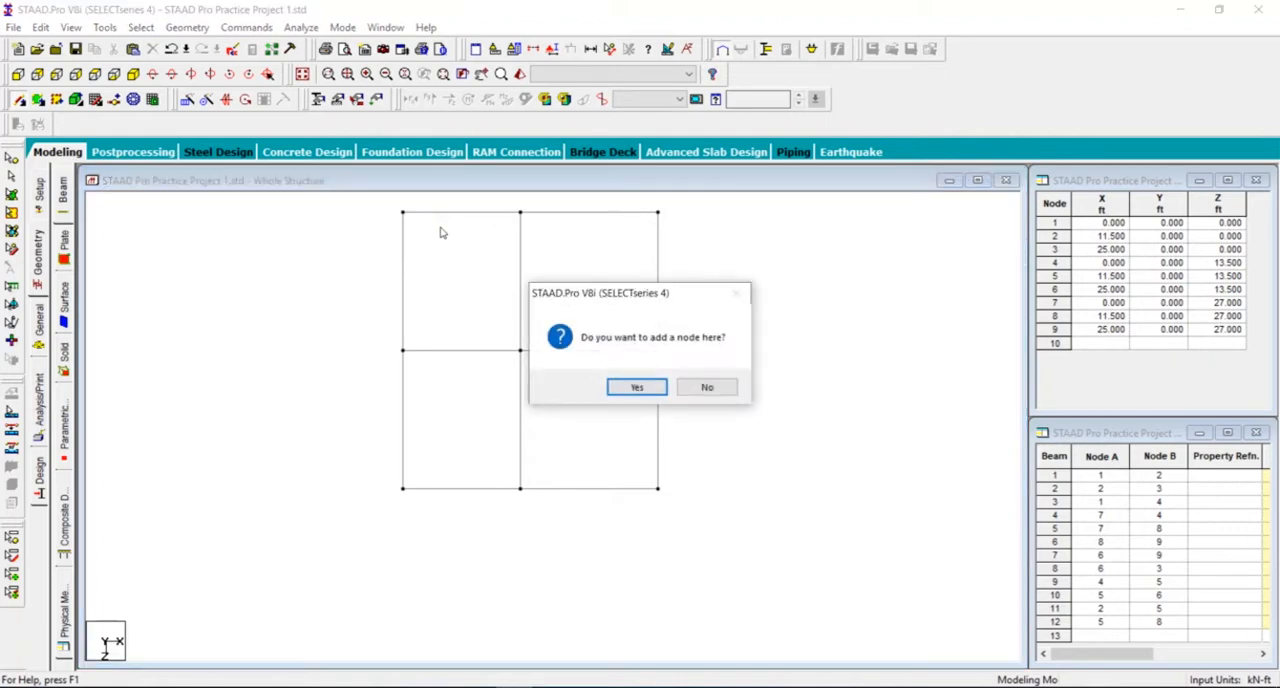
pyautogui.click(707, 388)
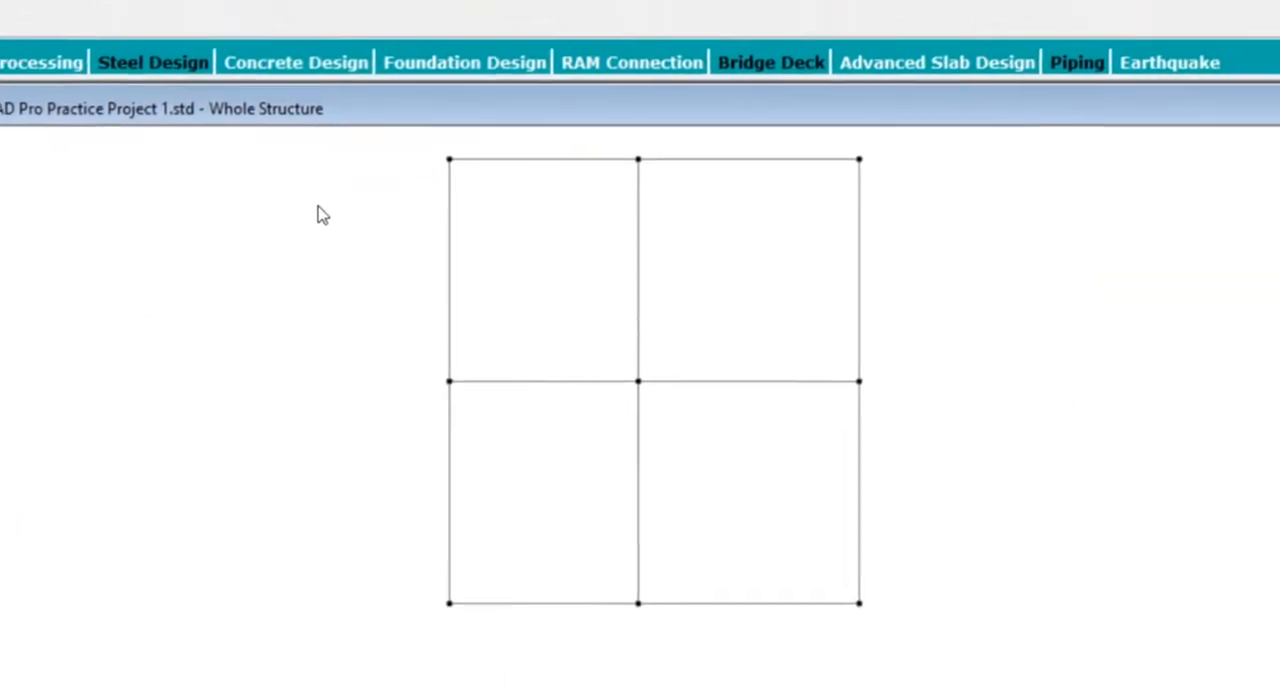
pyautogui.moveTo(1004, 641); pyautogui.dragTo(1073, 687)
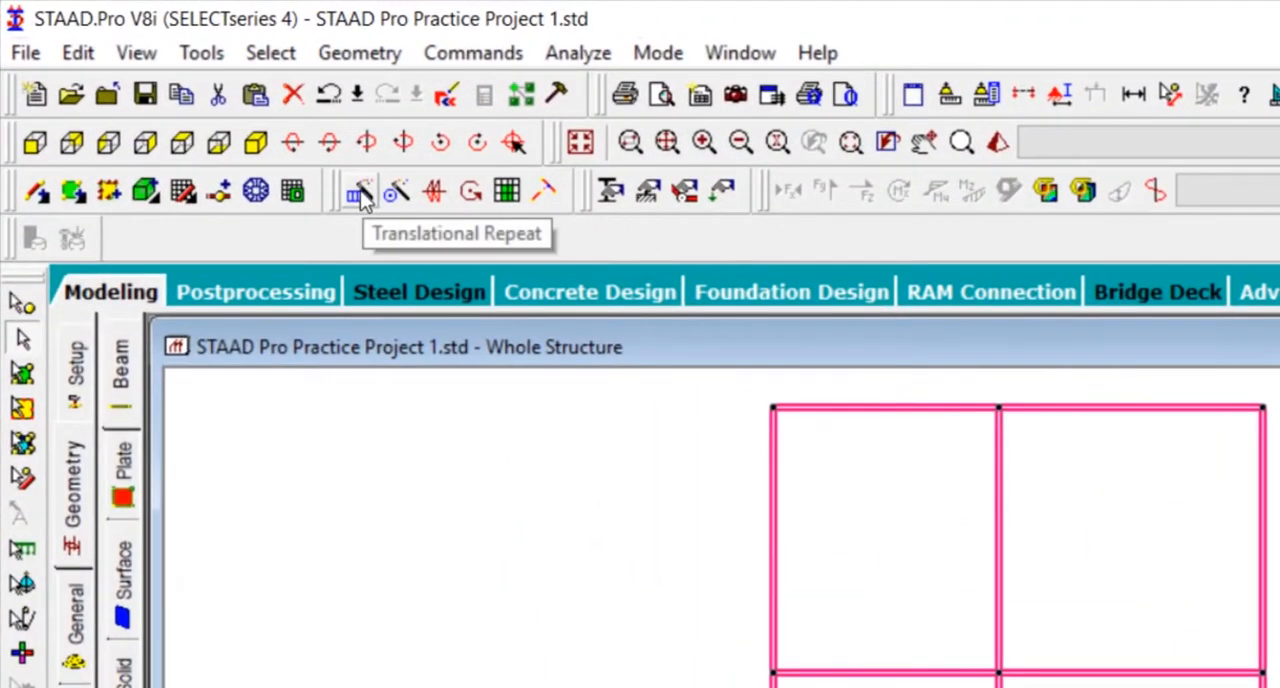
# Step: Start a Translational Repeat of the selected beams and set its global direction to Y
pyautogui.click(360, 194)
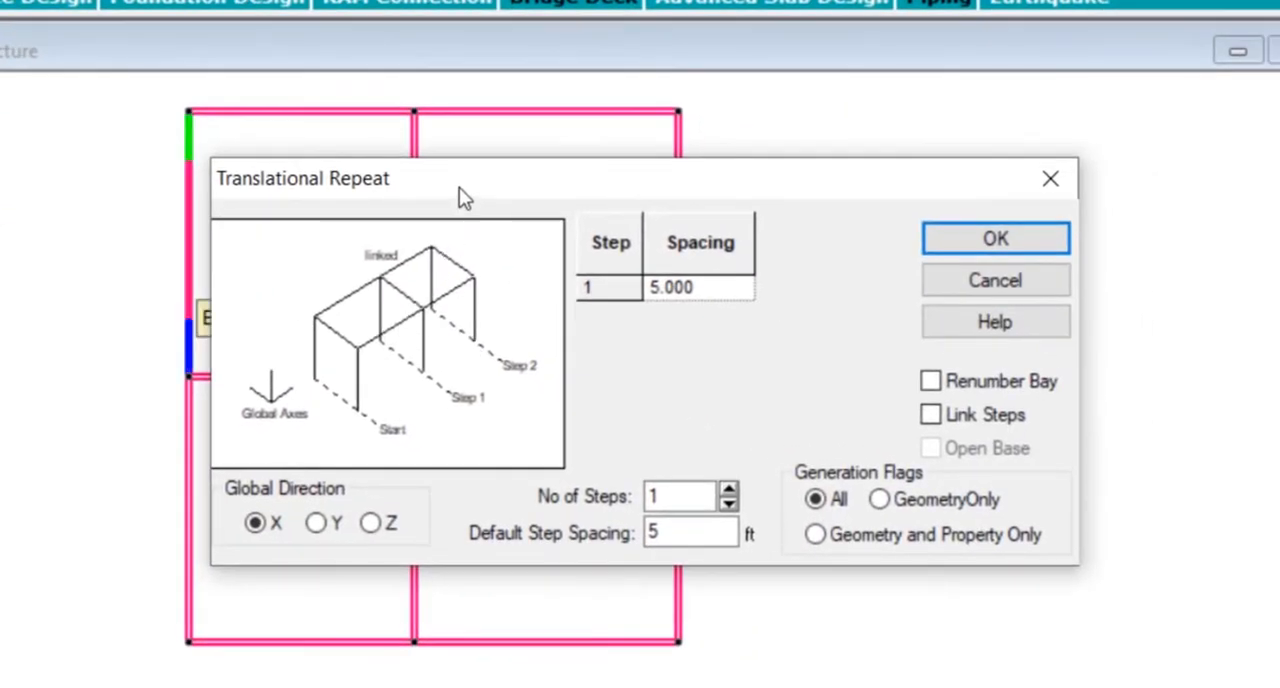
pyautogui.moveTo(459, 187); pyautogui.dragTo(249, 37)
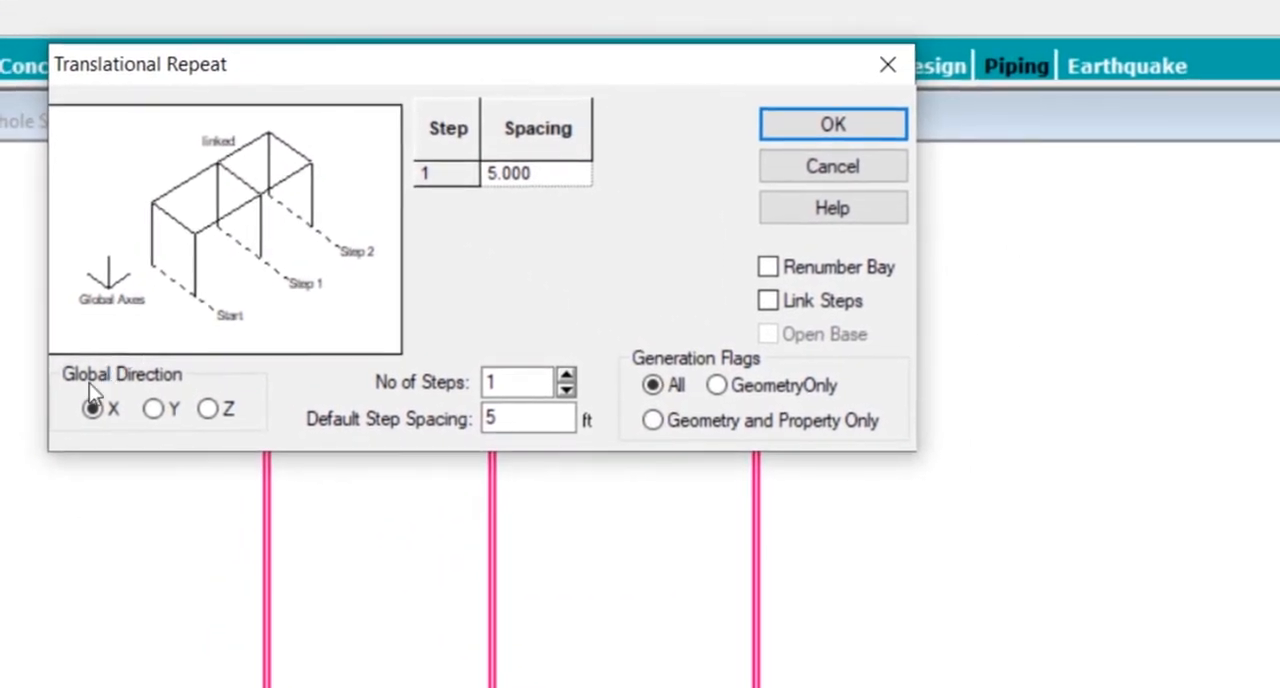
pyautogui.click(172, 417)
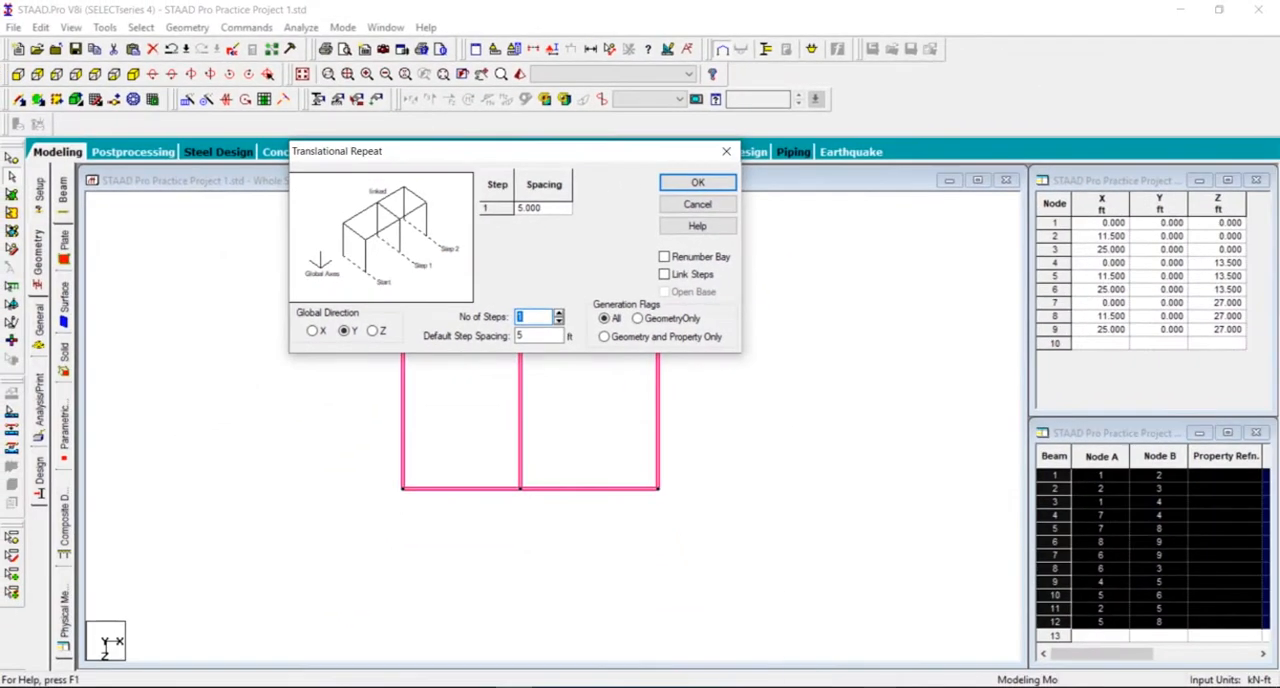
# Step: Switch to AutoCAD and examine the floor levels marked beside section X-X
pyautogui.click(881, 686)
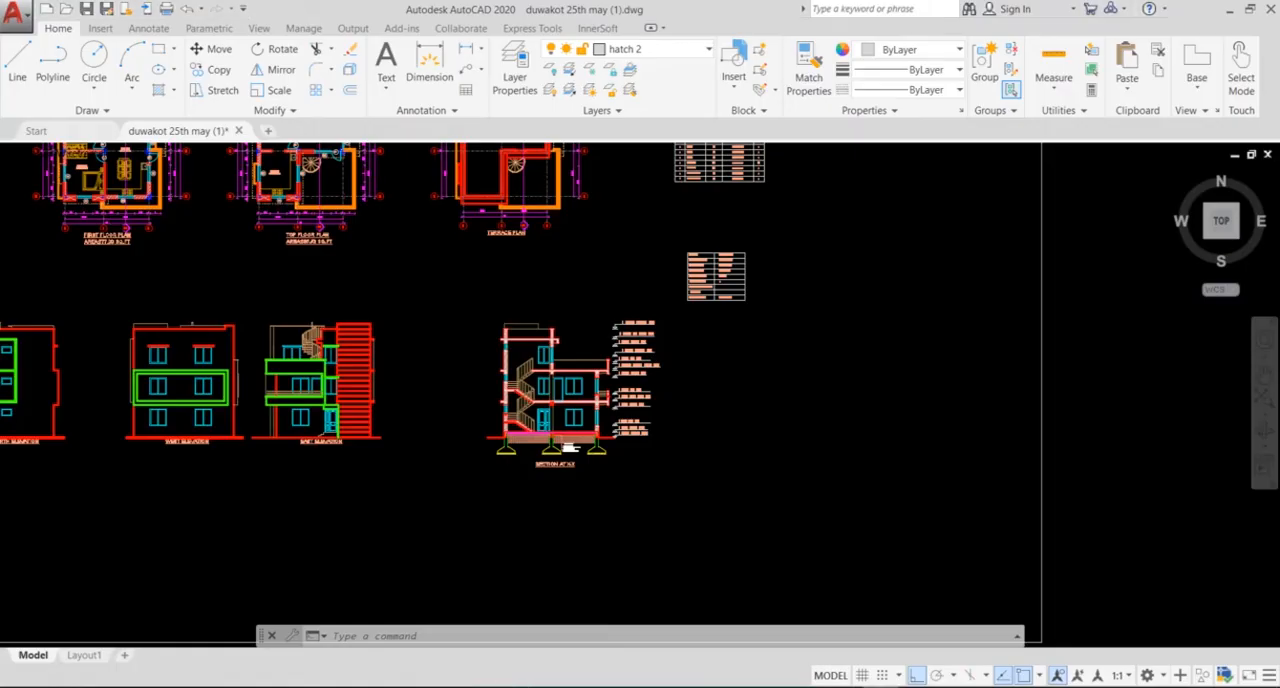
pyautogui.scroll(4, 619, 385)
pyautogui.scroll(2, 594, 380)
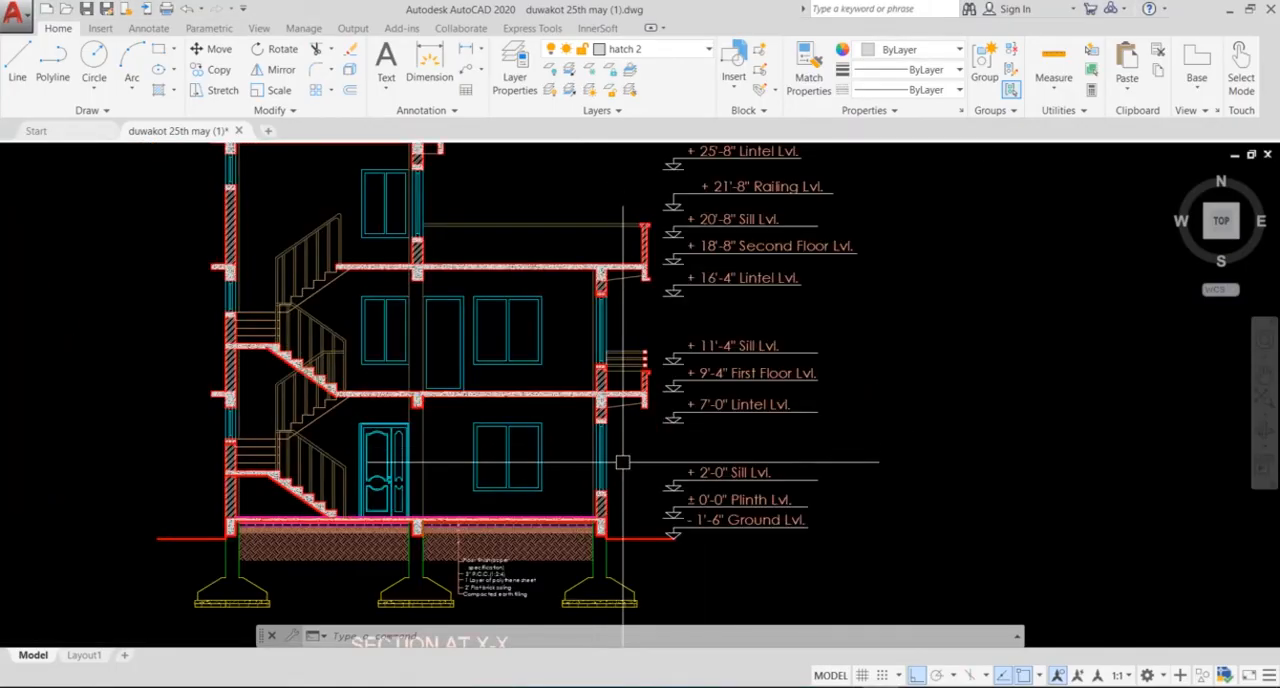
pyautogui.scroll(-2, 494, 360)
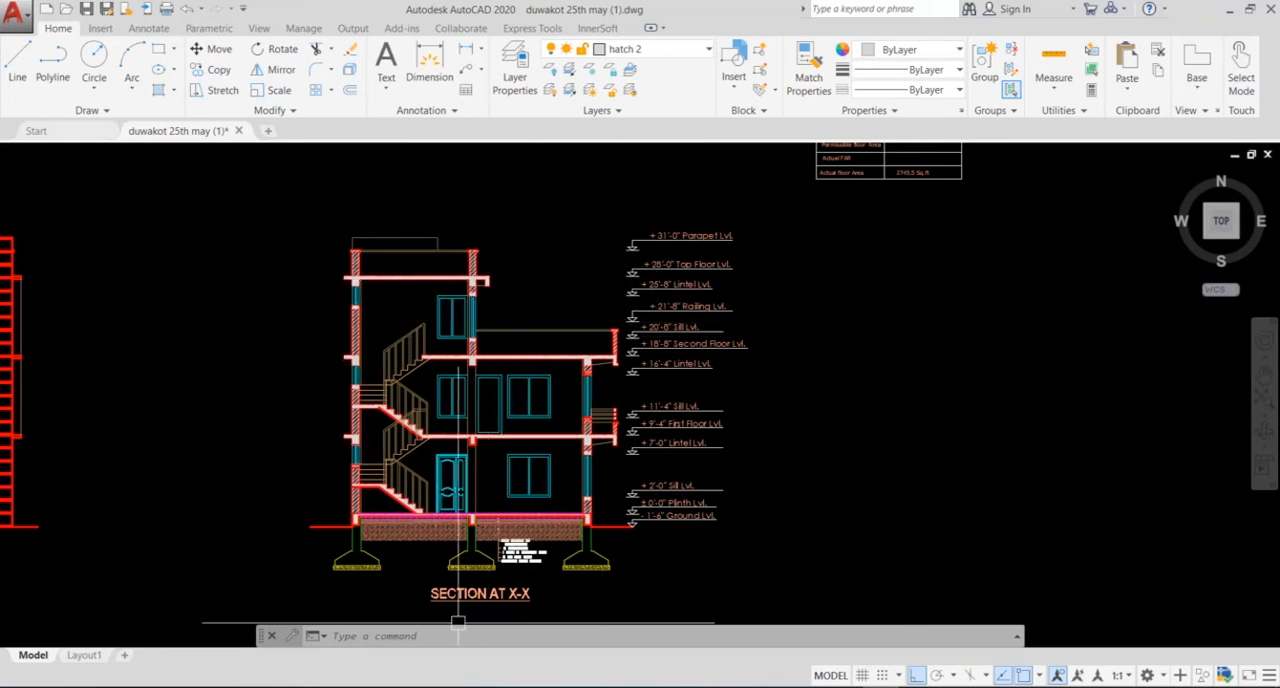
pyautogui.moveTo(498, 490); pyautogui.dragTo(603, 491, button='middle')
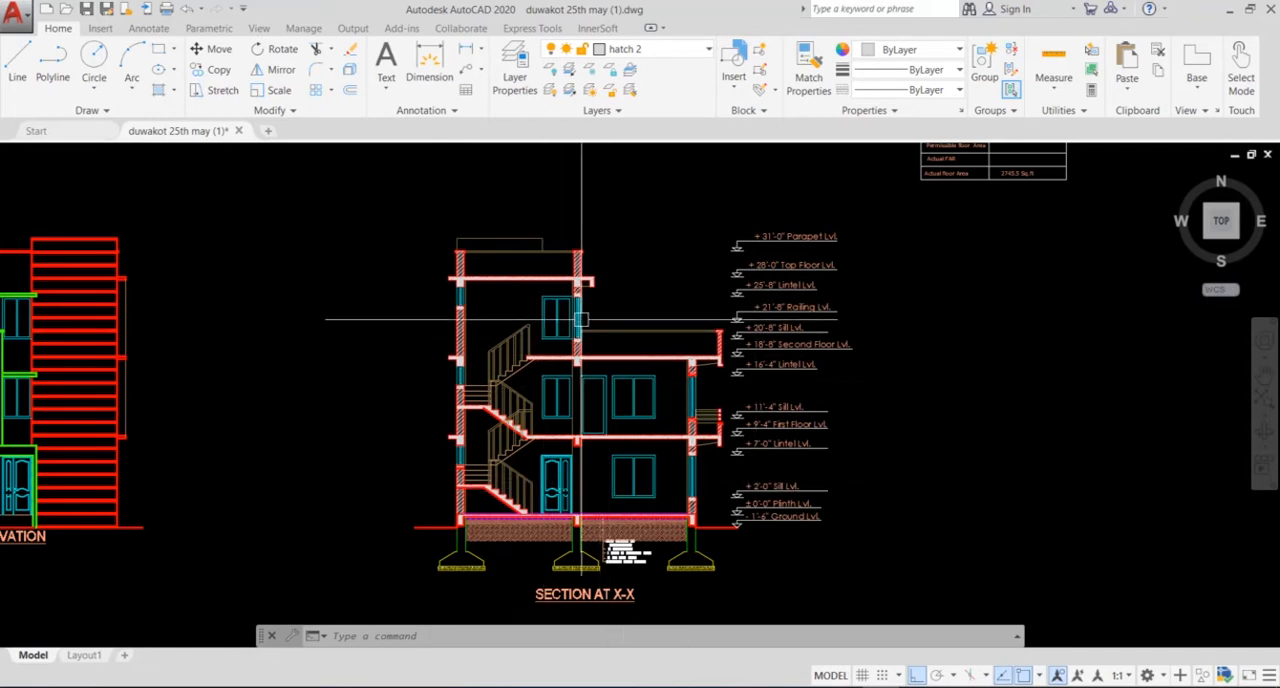
pyautogui.moveTo(581, 320)
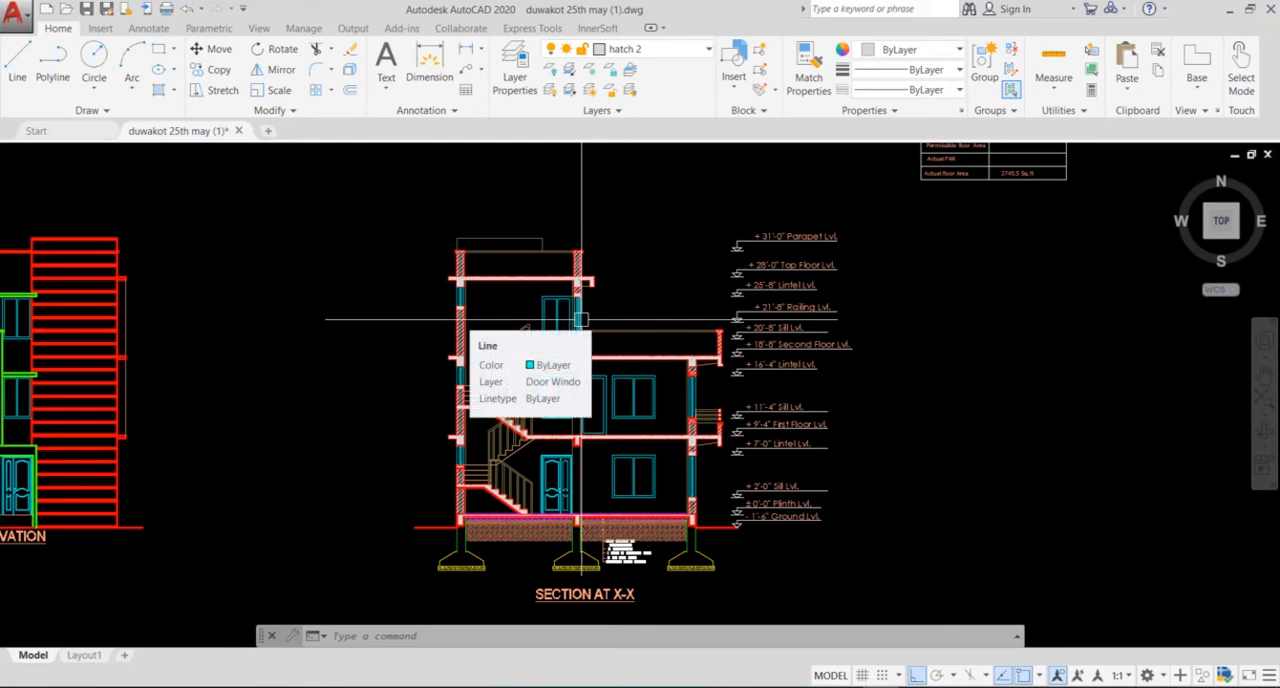
# Step: Add a vertical linear dimension from the top of the plinth slab to the top of the first-floor slab beside the outer wall
pyautogui.scroll(5, 651, 503)
pyautogui.moveTo(651, 503); pyautogui.dragTo(588, 503, button='middle')
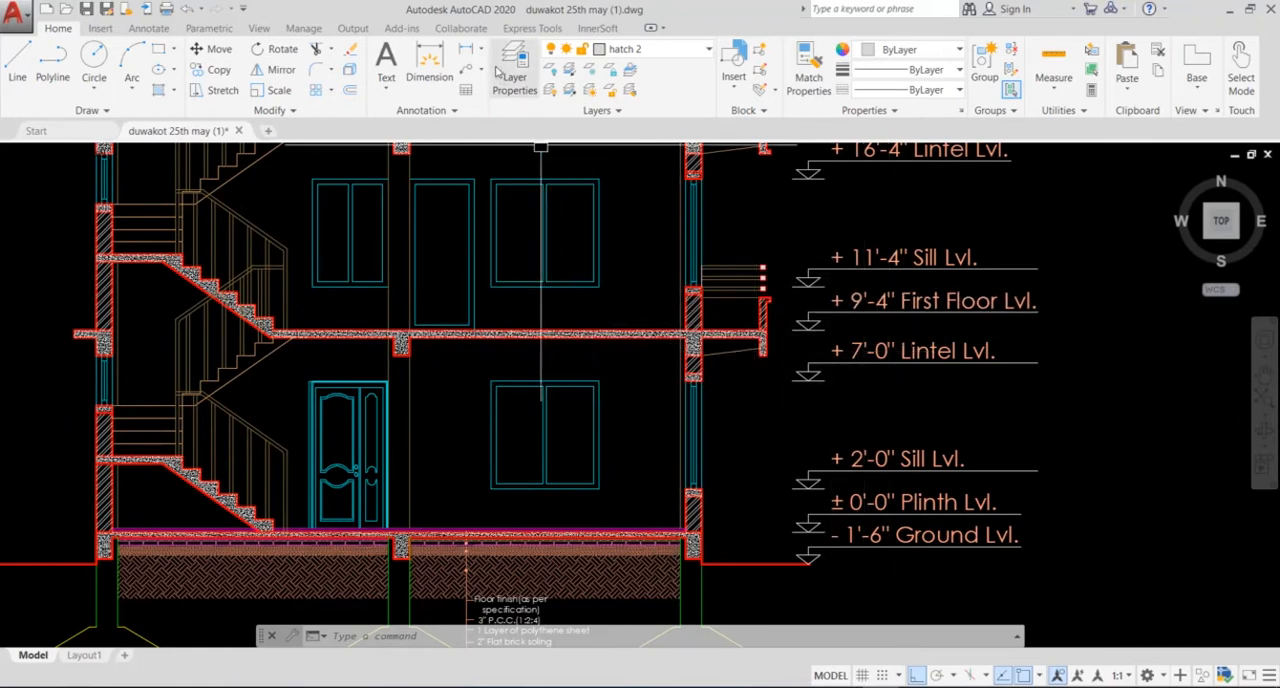
pyautogui.click(465, 52)
pyautogui.scroll(4, 700, 490)
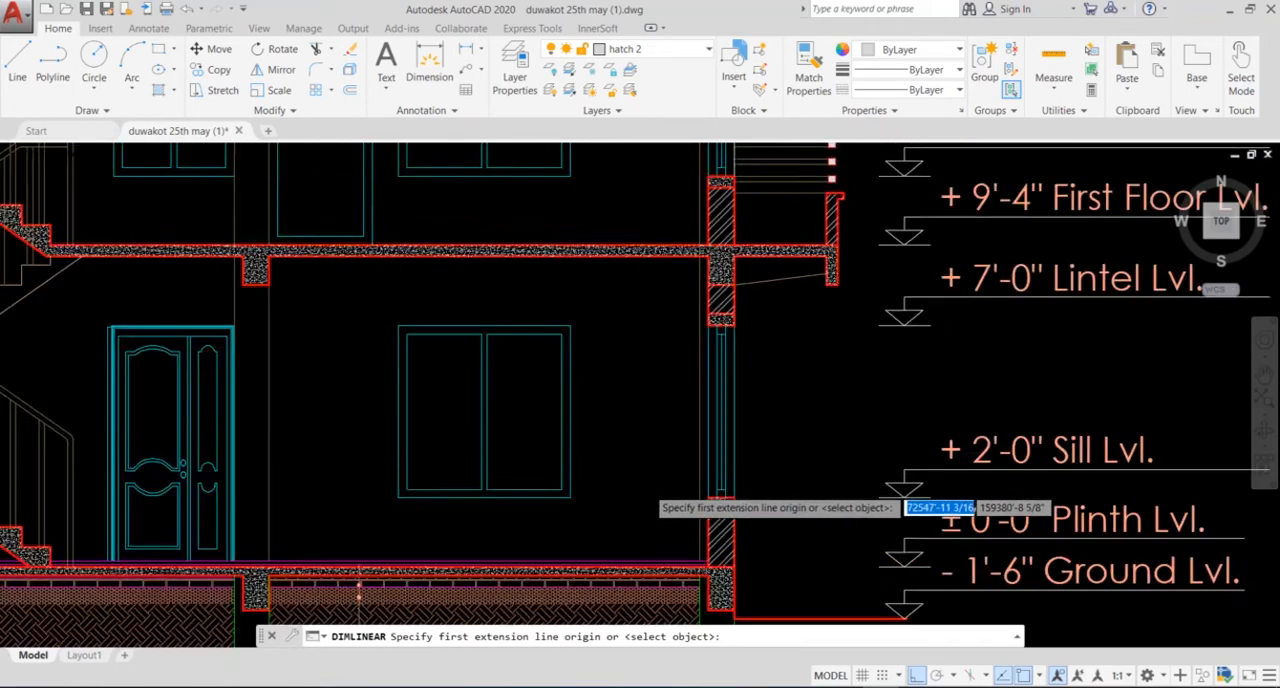
pyautogui.moveTo(770, 582); pyautogui.dragTo(715, 411, button='middle')
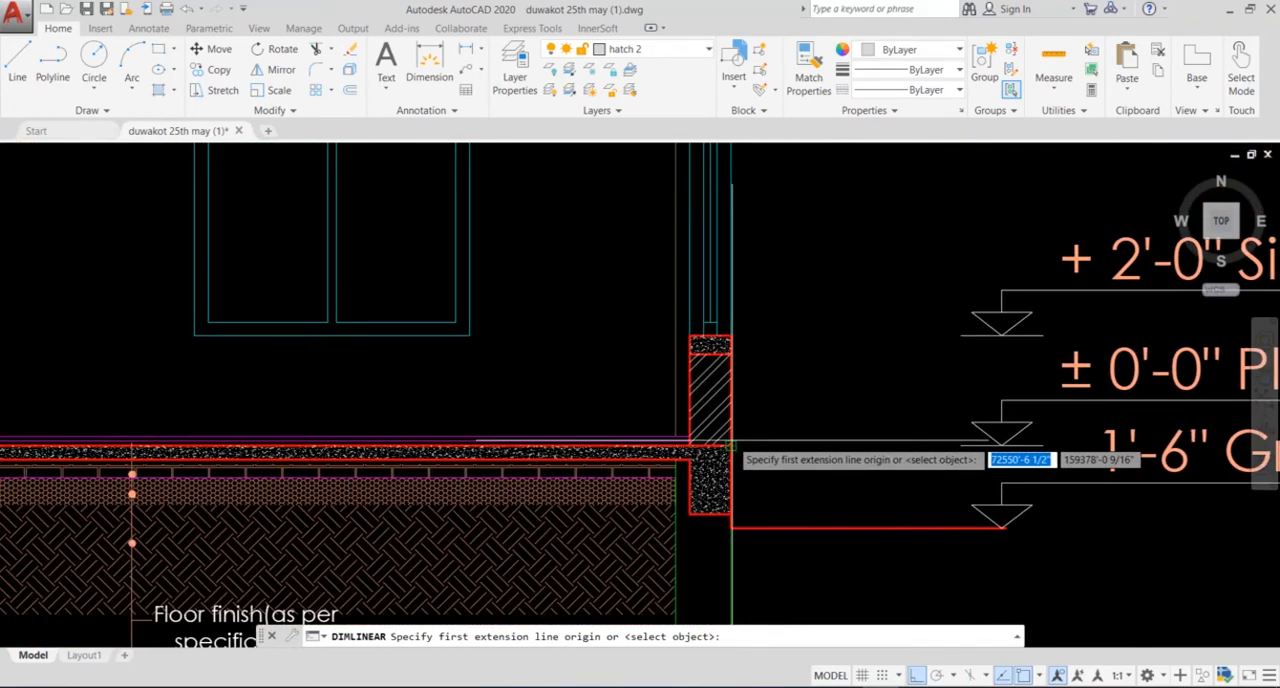
pyautogui.click(731, 445)
pyautogui.scroll(-5, 761, 306)
pyautogui.scroll(6, 755, 330)
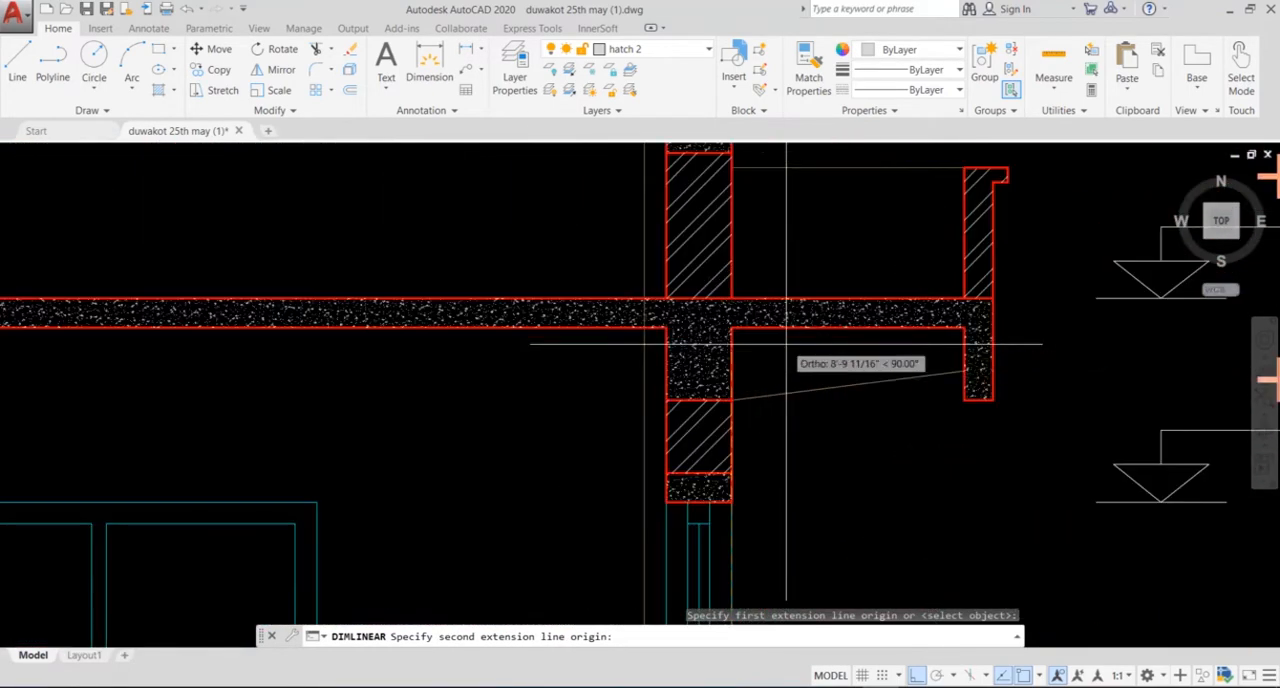
pyautogui.click(733, 300)
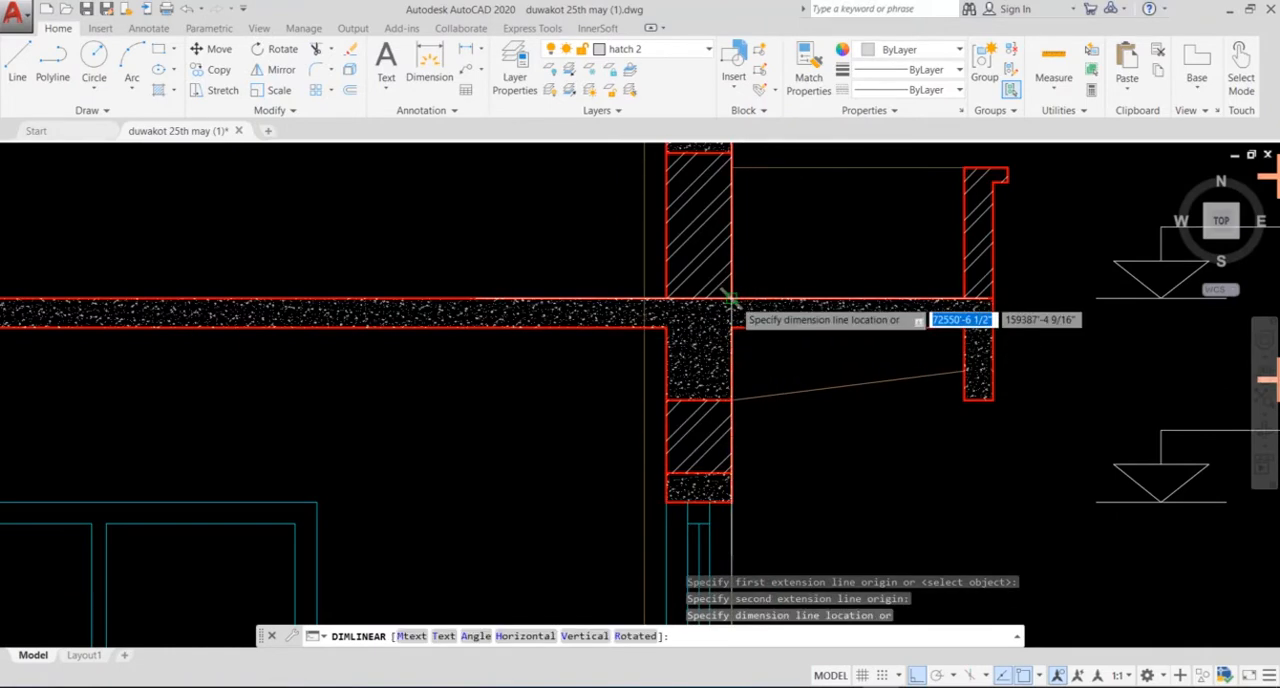
pyautogui.scroll(-4, 740, 305)
pyautogui.click(768, 345)
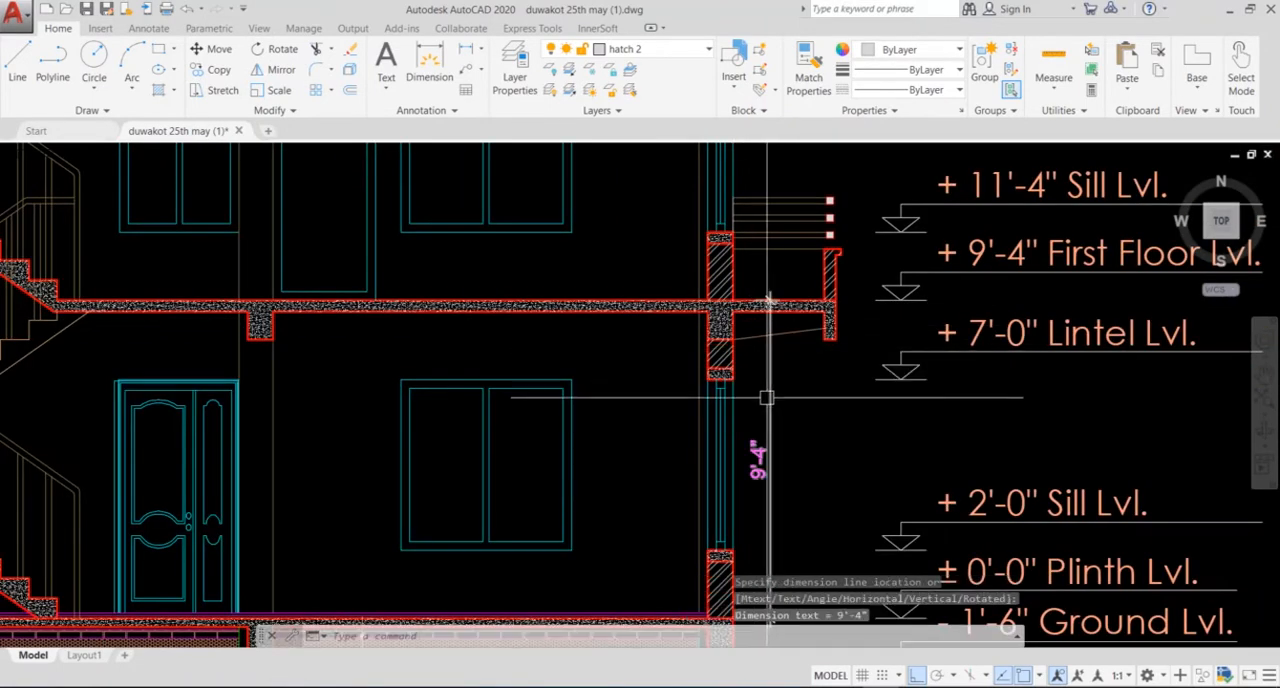
# Step: Convert the 9'-4" storey height to decimal feet by computing 9+4÷12 in the calculator
pyautogui.scroll(-2, 763, 395)
pyautogui.moveTo(756, 394); pyautogui.dragTo(732, 369, button='middle')
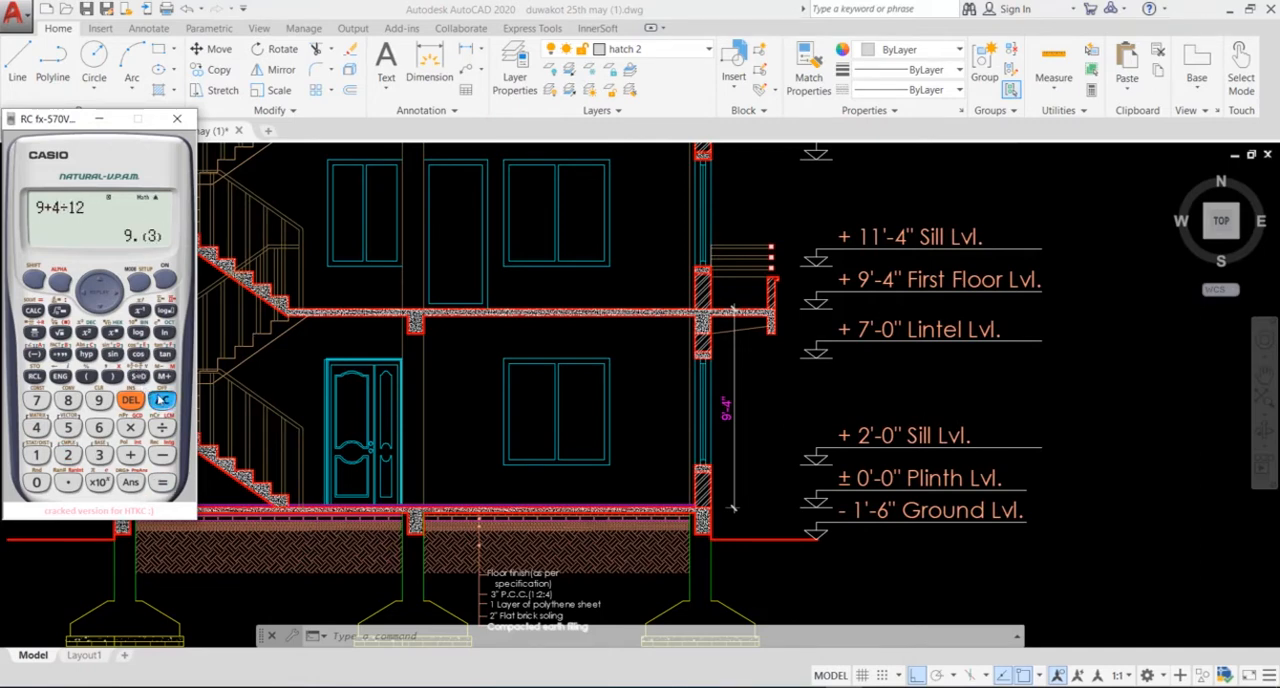
pyautogui.click(653, 429)
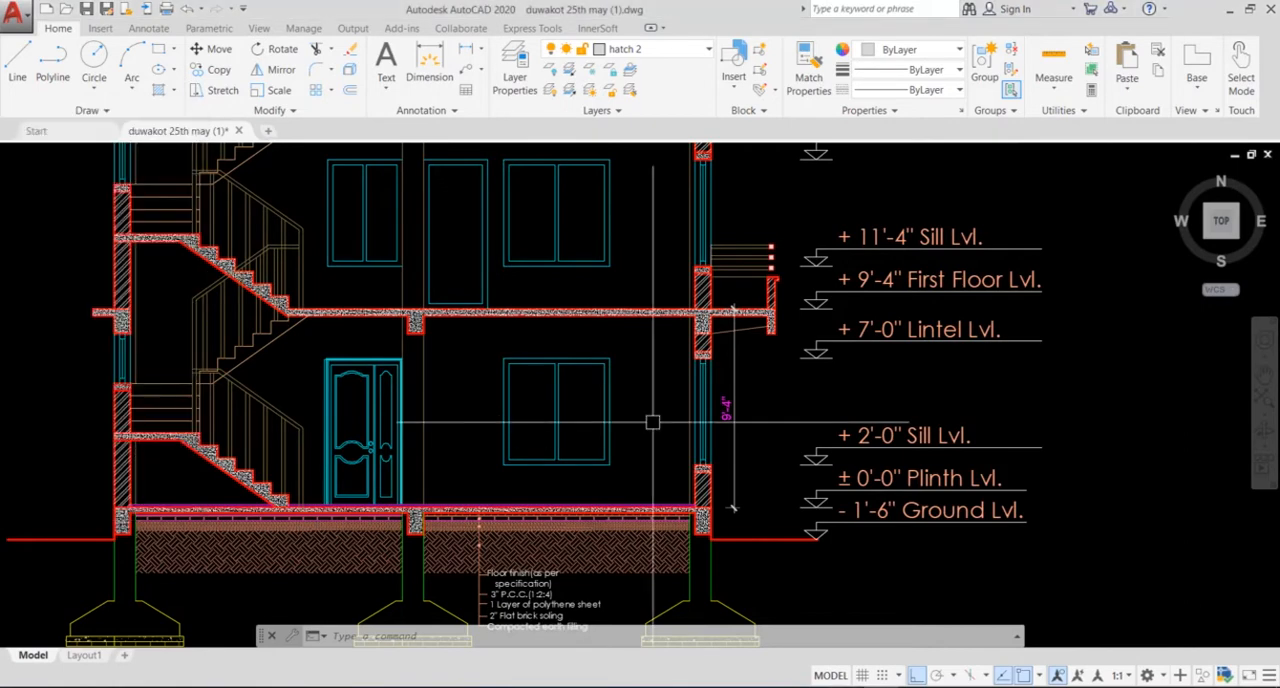
# Step: Switch to STAAD.Pro and save the modified structure
pyautogui.scroll(-3, 654, 422)
pyautogui.moveTo(702, 363); pyautogui.dragTo(666, 383, button='middle')
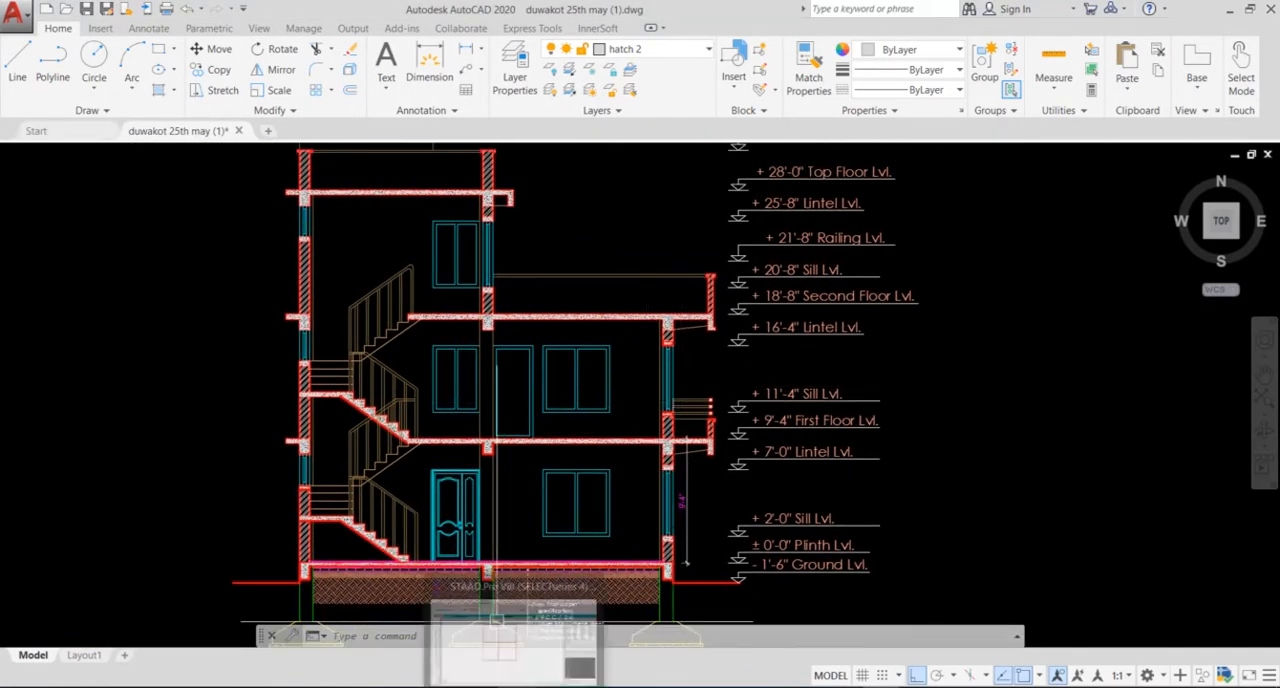
pyautogui.click(513, 685)
pyautogui.click(524, 292)
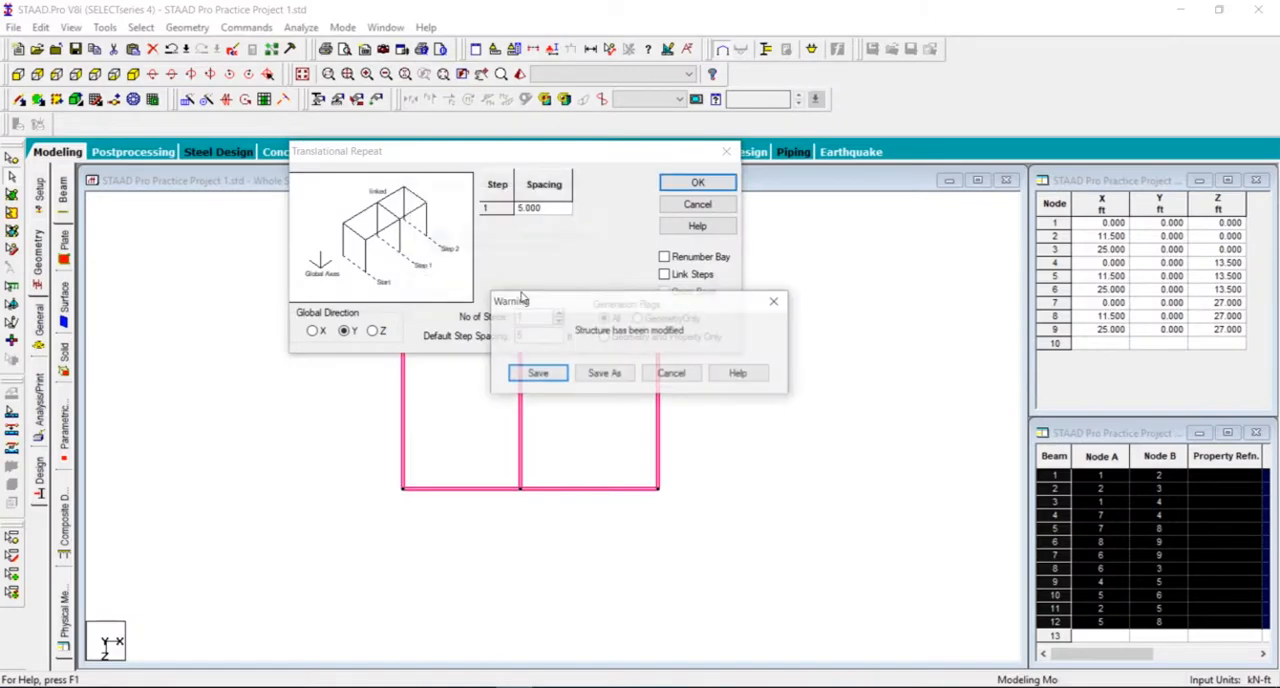
pyautogui.click(532, 375)
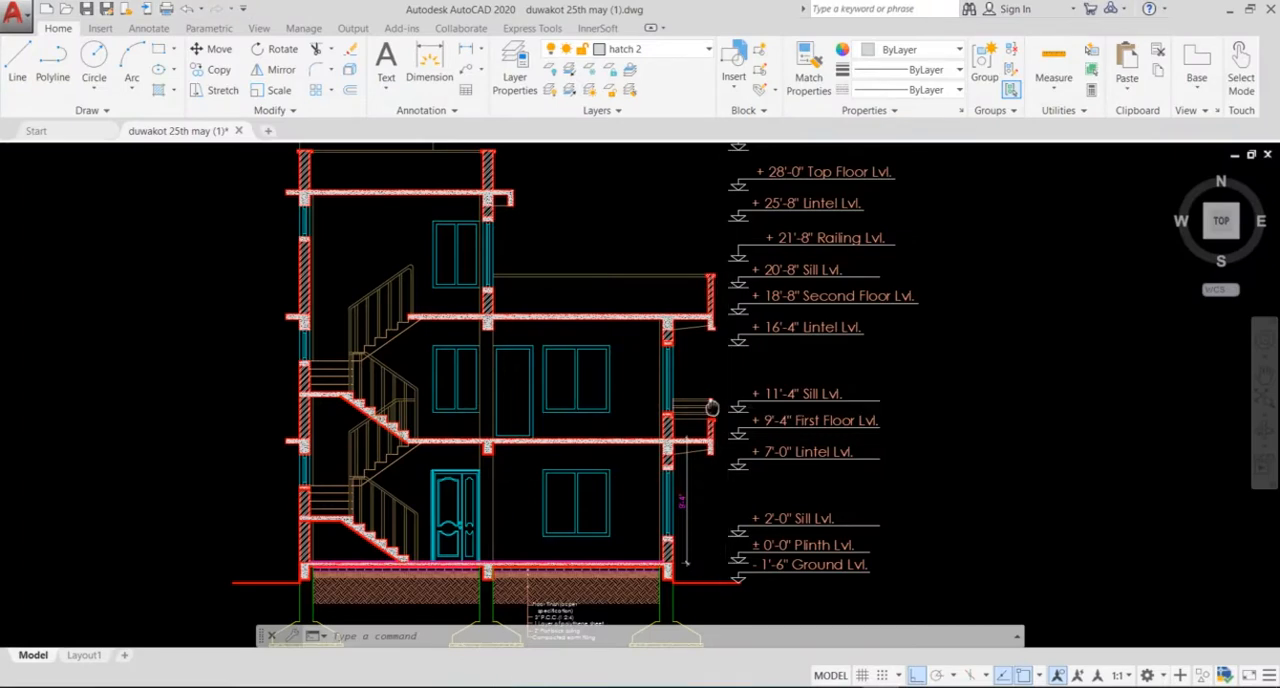
# Step: In AutoCAD, add a vertical linear dimension from the underside of the first-floor slab to the underside of the second-floor slab
pyautogui.moveTo(709, 409); pyautogui.dragTo(665, 417, button='middle')
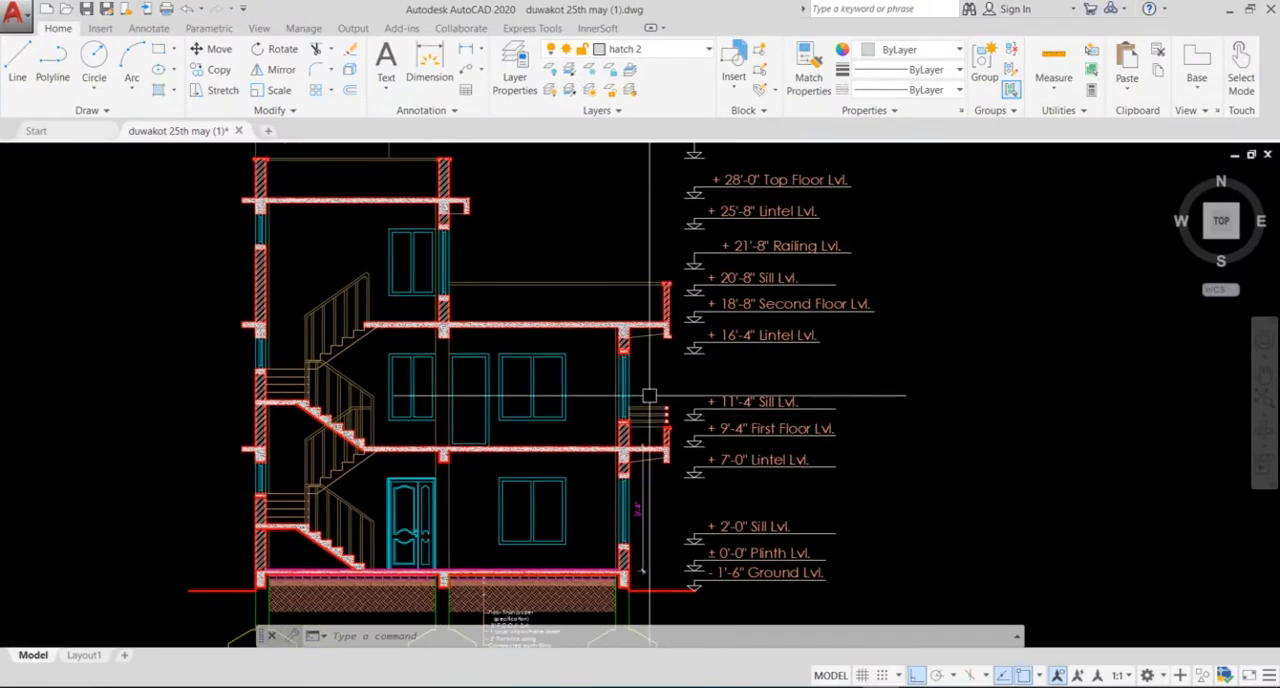
pyautogui.click(466, 52)
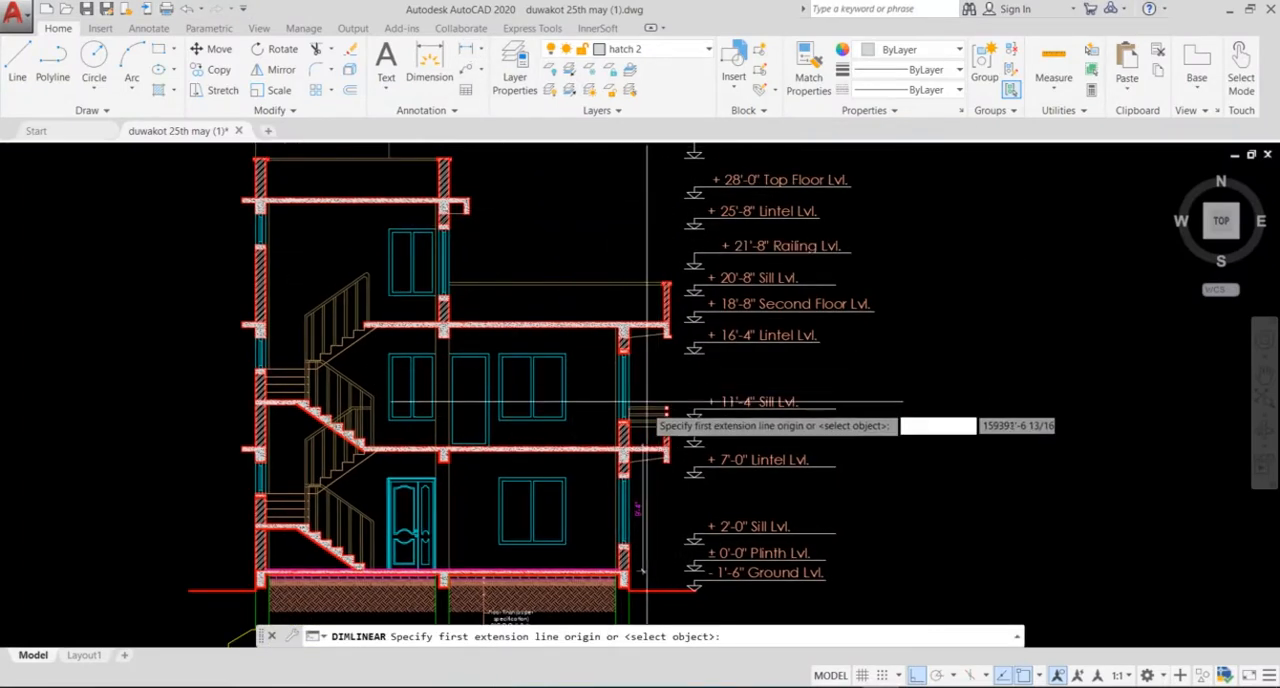
pyautogui.scroll(4, 600, 480)
pyautogui.moveTo(560, 468); pyautogui.dragTo(575, 519, button='middle')
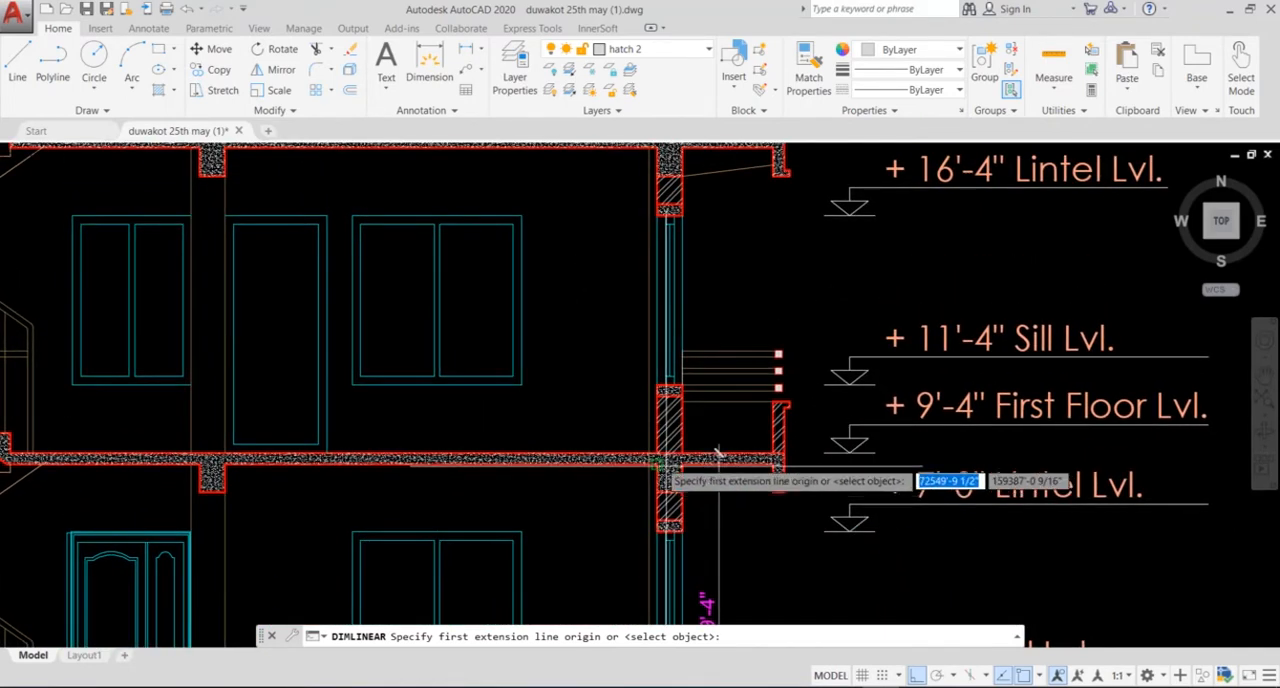
pyautogui.click(657, 461)
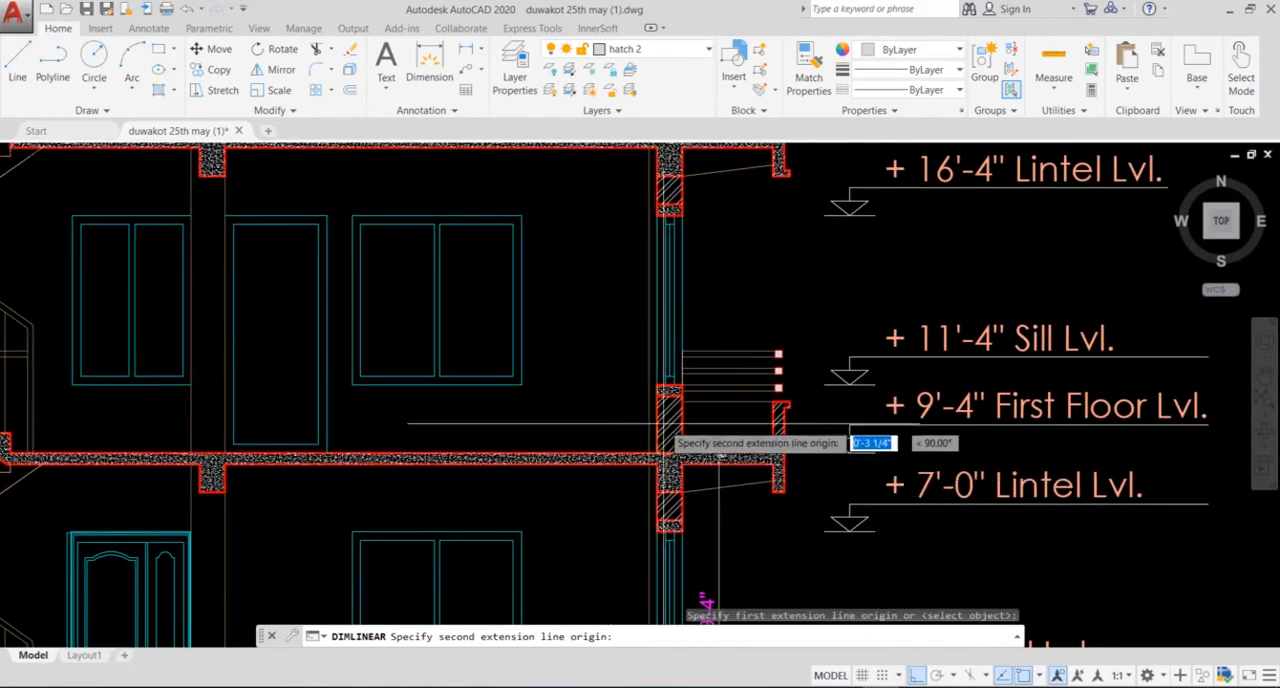
pyautogui.scroll(-3, 680, 440)
pyautogui.scroll(2, 700, 540)
pyautogui.scroll(4, 712, 380)
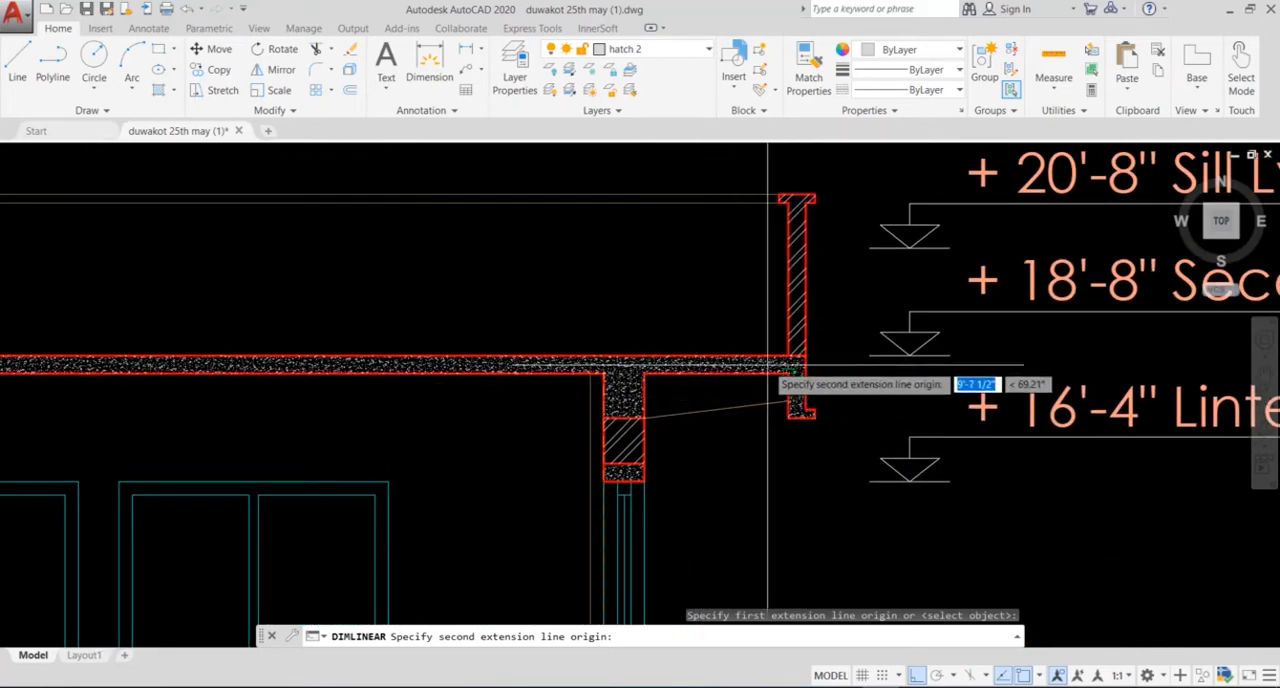
pyautogui.click(786, 362)
pyautogui.scroll(-3, 735, 355)
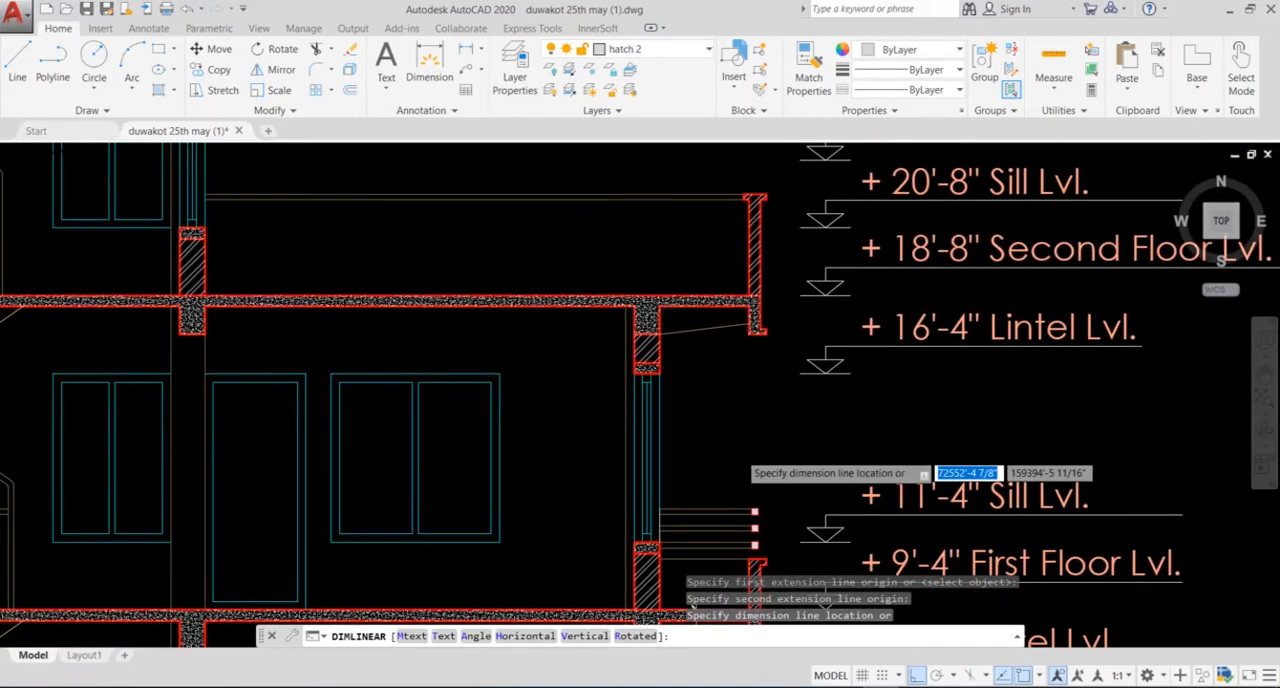
pyautogui.click(740, 430)
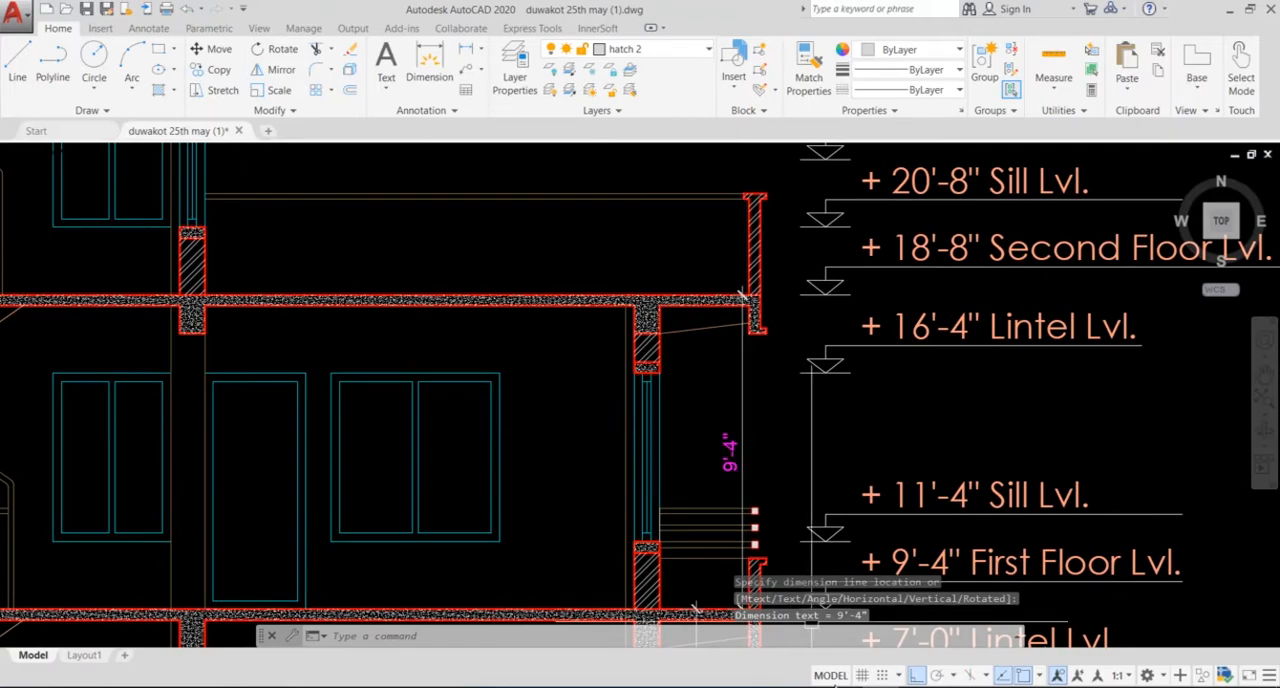
# Step: Switch to STAAD.Pro and set the second Translational Repeat step spacing to 9.3 ft
pyautogui.click(514, 686)
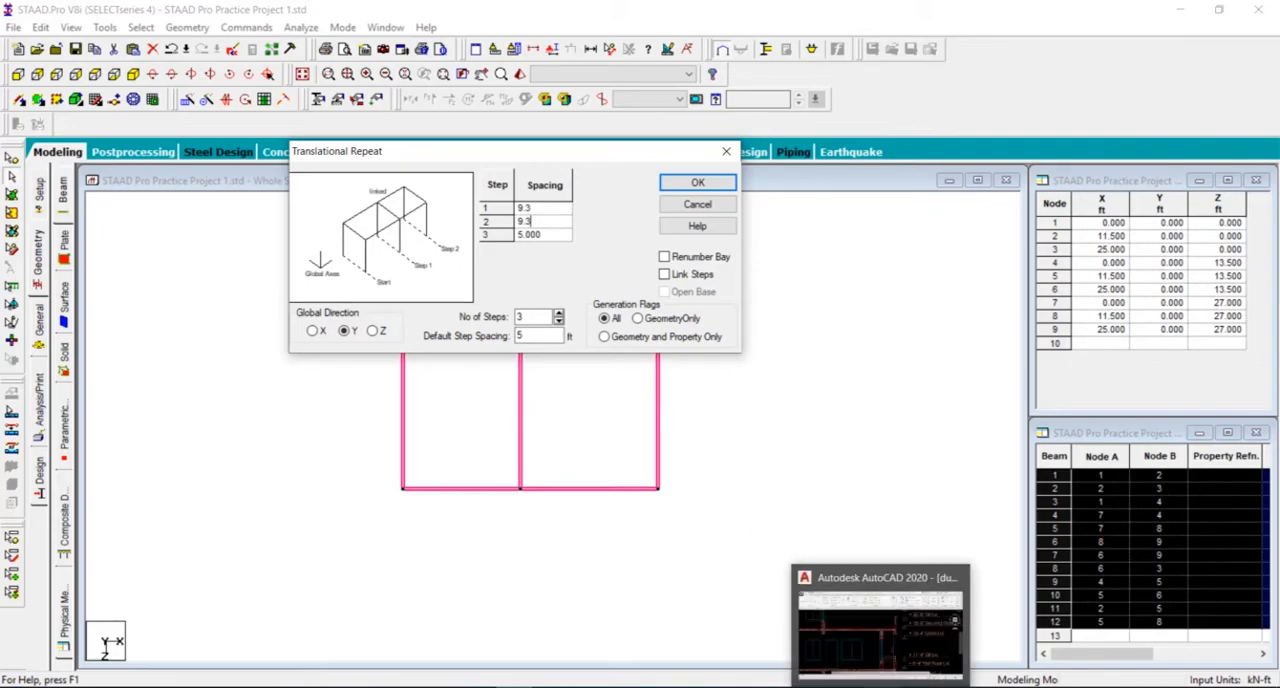
# Step: In AutoCAD, add a vertical linear dimension from the second-floor slab to the top of the top-floor slab at the wall's outer face
pyautogui.click(880, 686)
pyautogui.scroll(-2, 665, 417)
pyautogui.moveTo(358, 379)
pyautogui.mouseDown(button='middle')
pyautogui.moveTo(597, 562)
pyautogui.moveTo(629, 572)
pyautogui.mouseUp(button='middle')
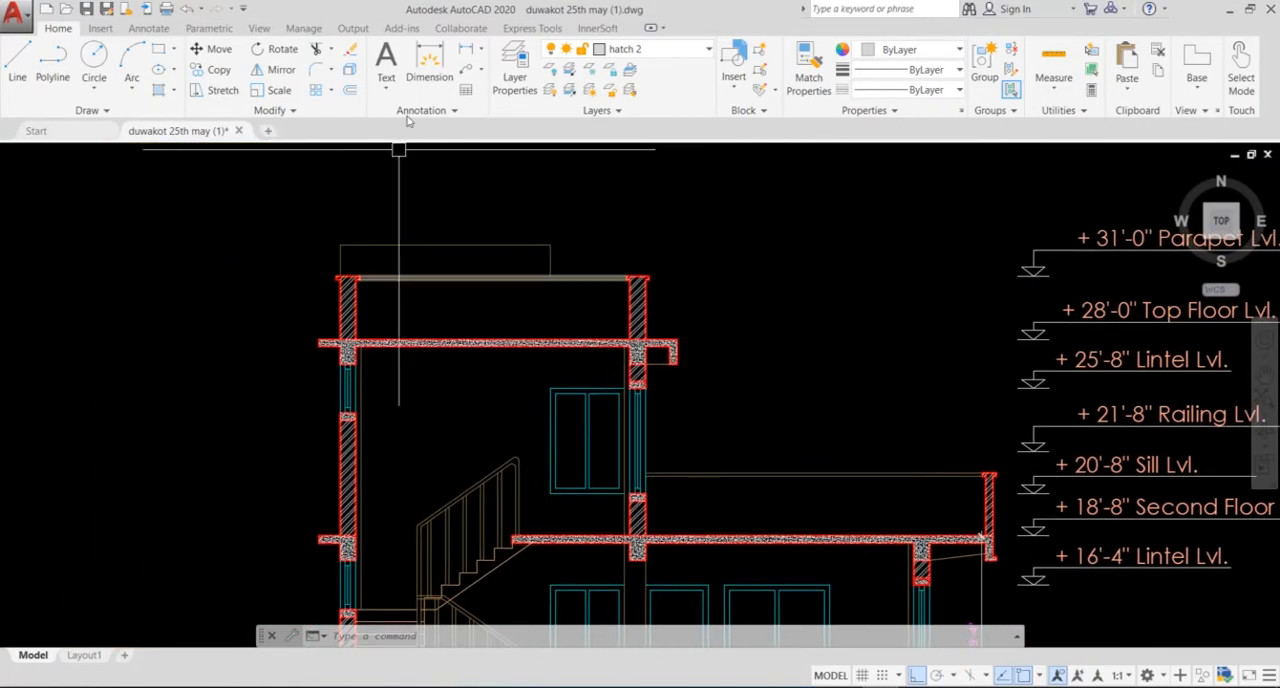
pyautogui.click(466, 50)
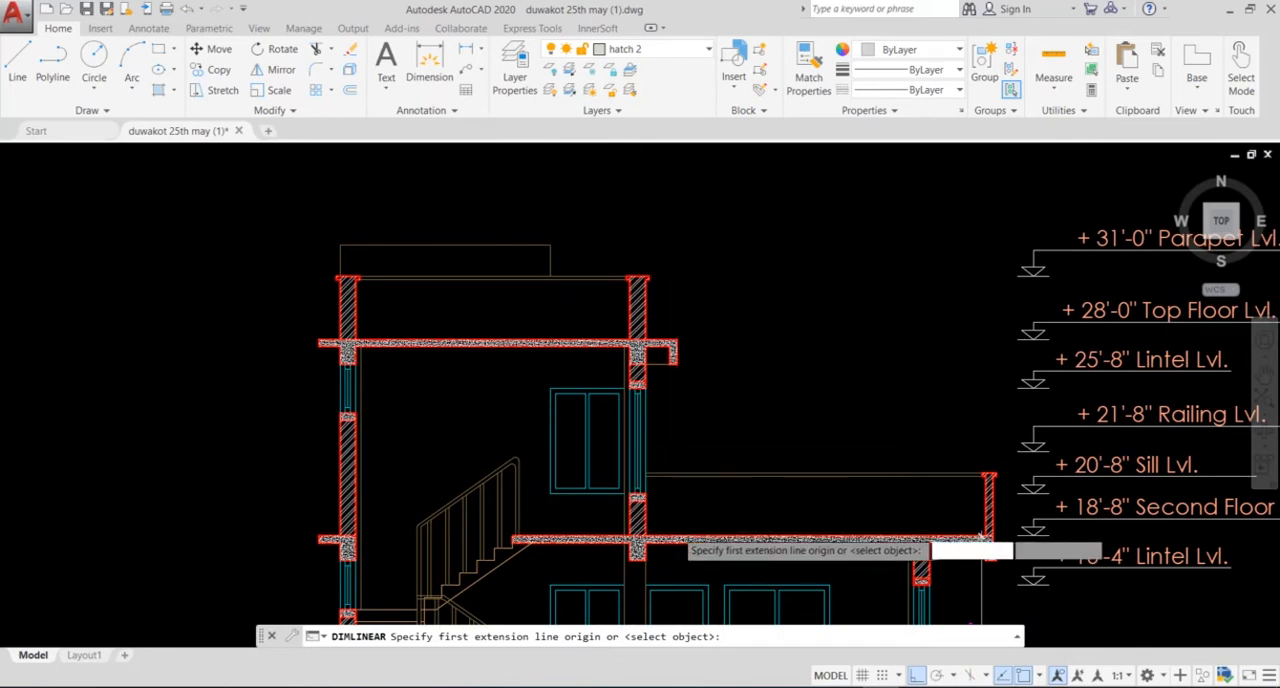
pyautogui.scroll(3, 660, 543)
pyautogui.click(594, 544)
pyautogui.moveTo(645, 415); pyautogui.dragTo(661, 560, button='middle')
pyautogui.moveTo(602, 231); pyautogui.dragTo(652, 426, button='middle')
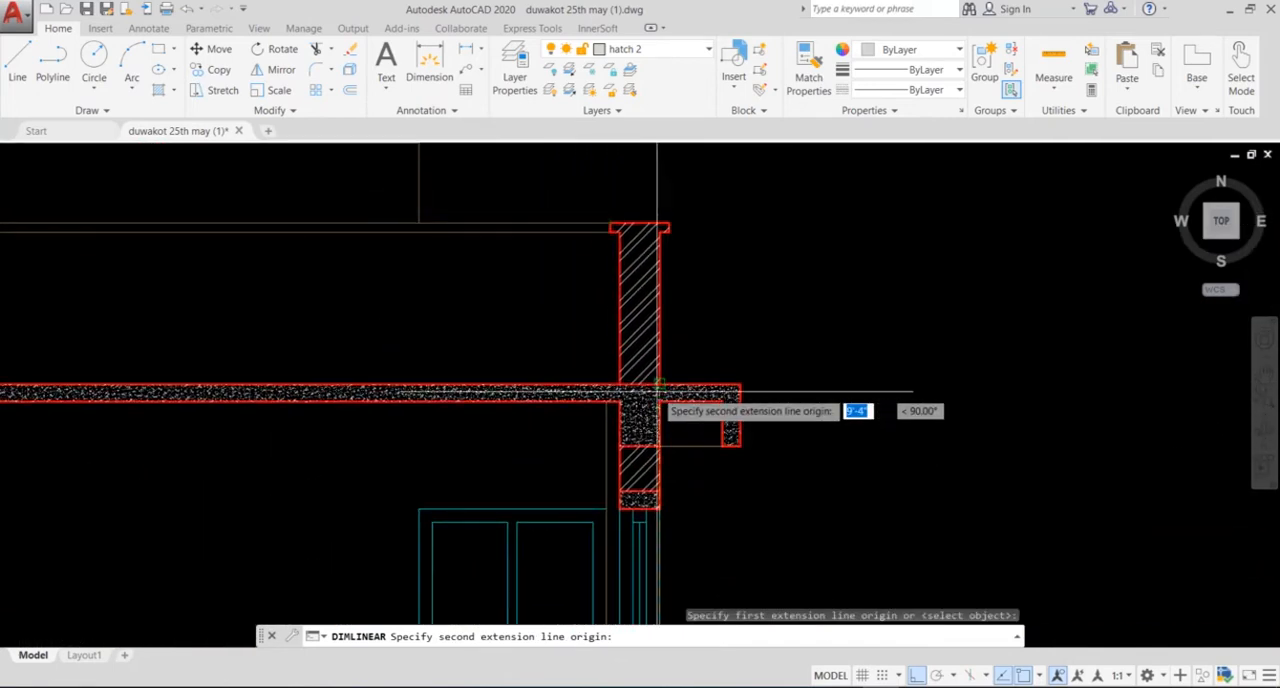
pyautogui.click(659, 384)
pyautogui.scroll(-2, 769, 384)
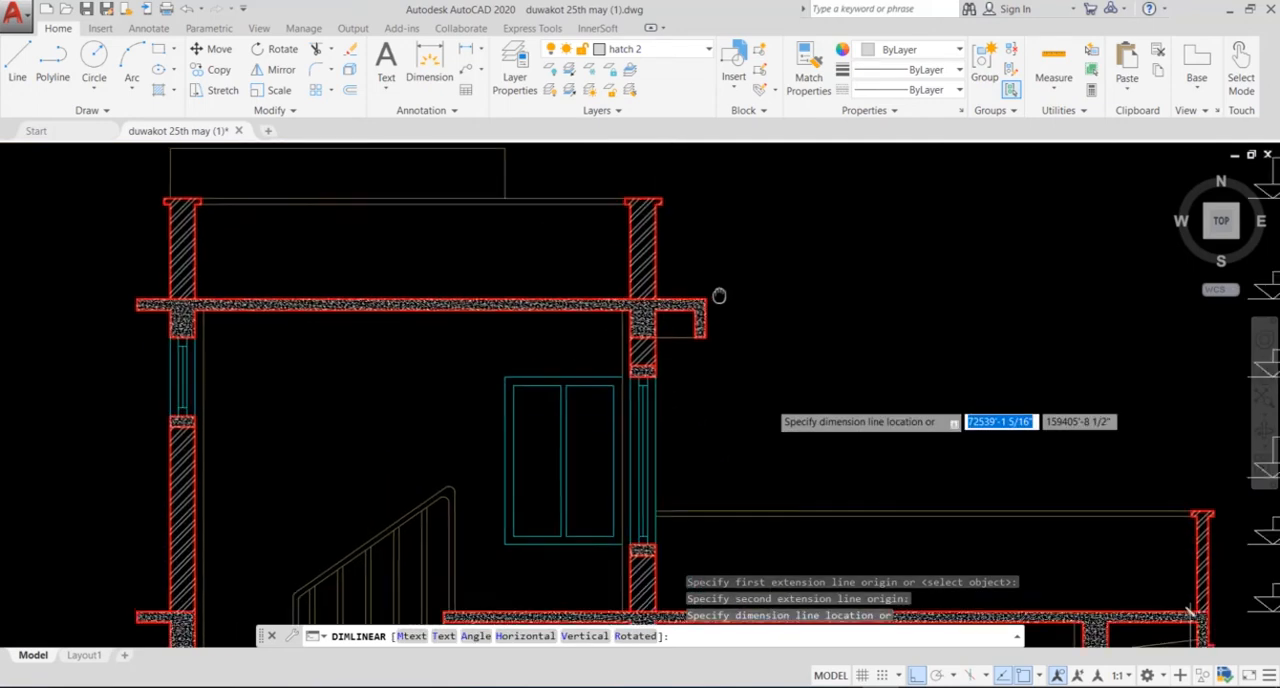
pyautogui.click(746, 318)
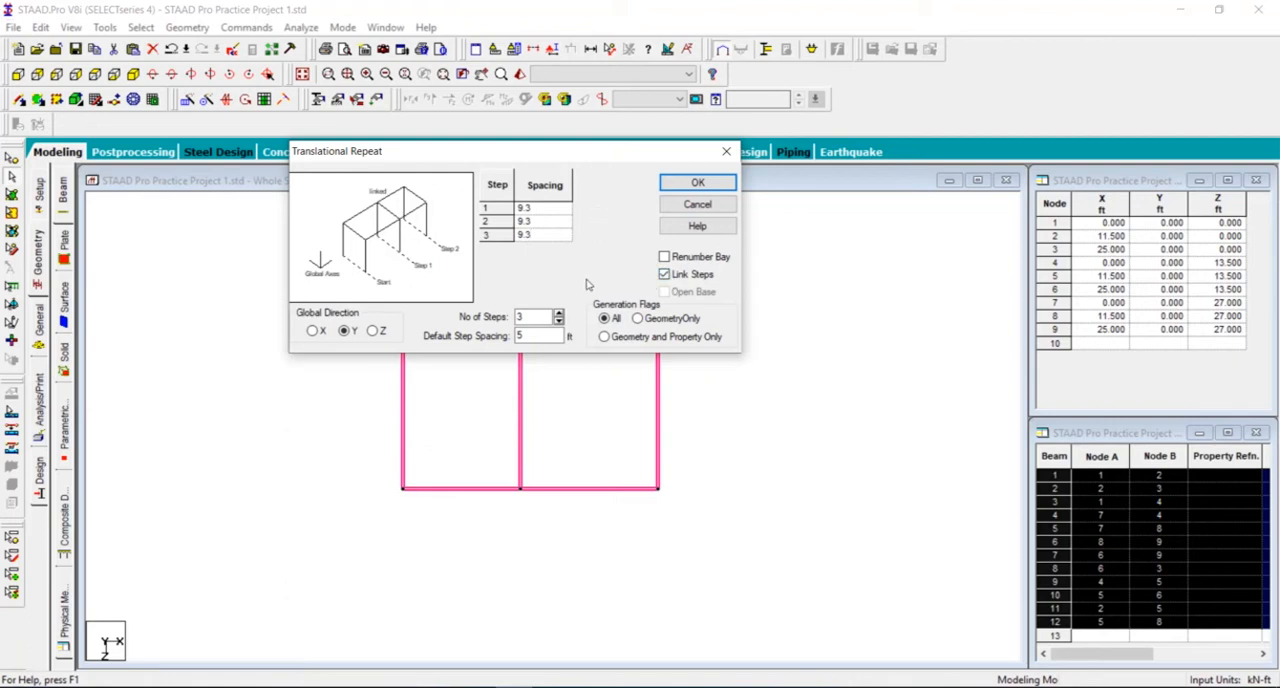
# Step: In STAAD.Pro, generate three linked Y-direction steps at 9.3 ft spacing with Translational Repeat and show the deselected frame isometrically
pyautogui.click(693, 183)
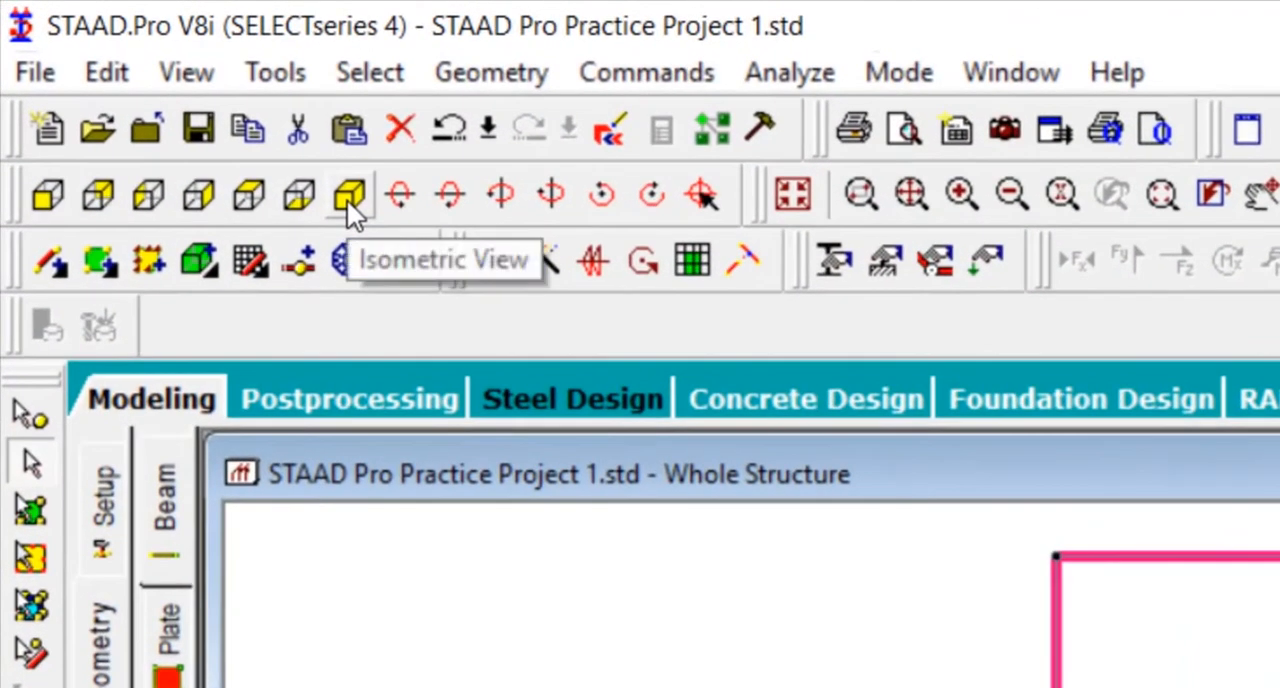
pyautogui.click(347, 201)
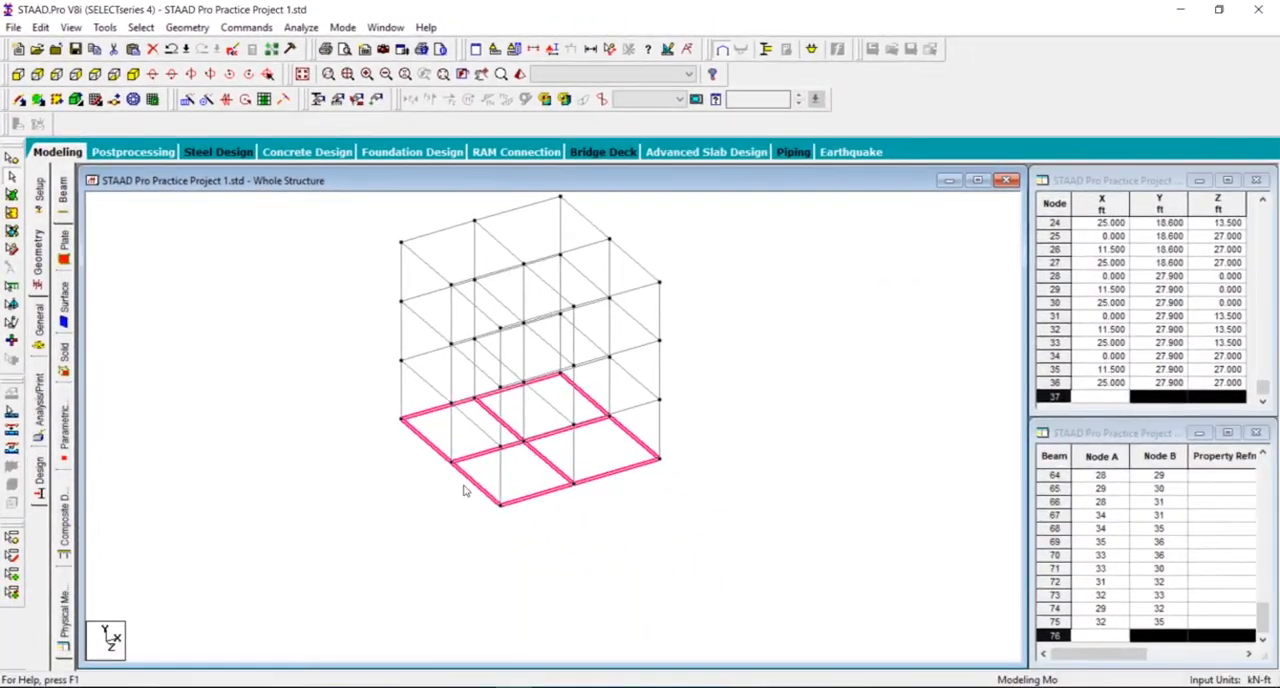
pyautogui.click(755, 449)
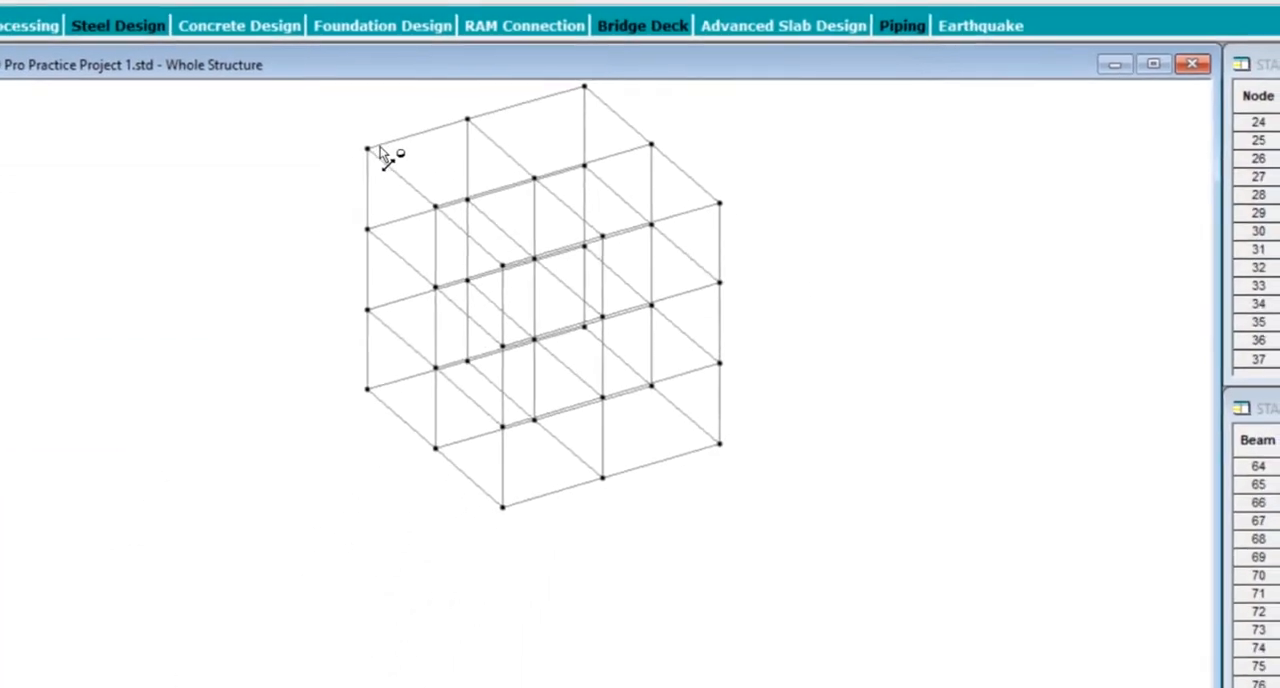
# Step: Measure the node-to-node distances of both X-direction bays along the back edge of the frame's top level
pyautogui.moveTo(393, 160); pyautogui.dragTo(399, 262, button='middle')
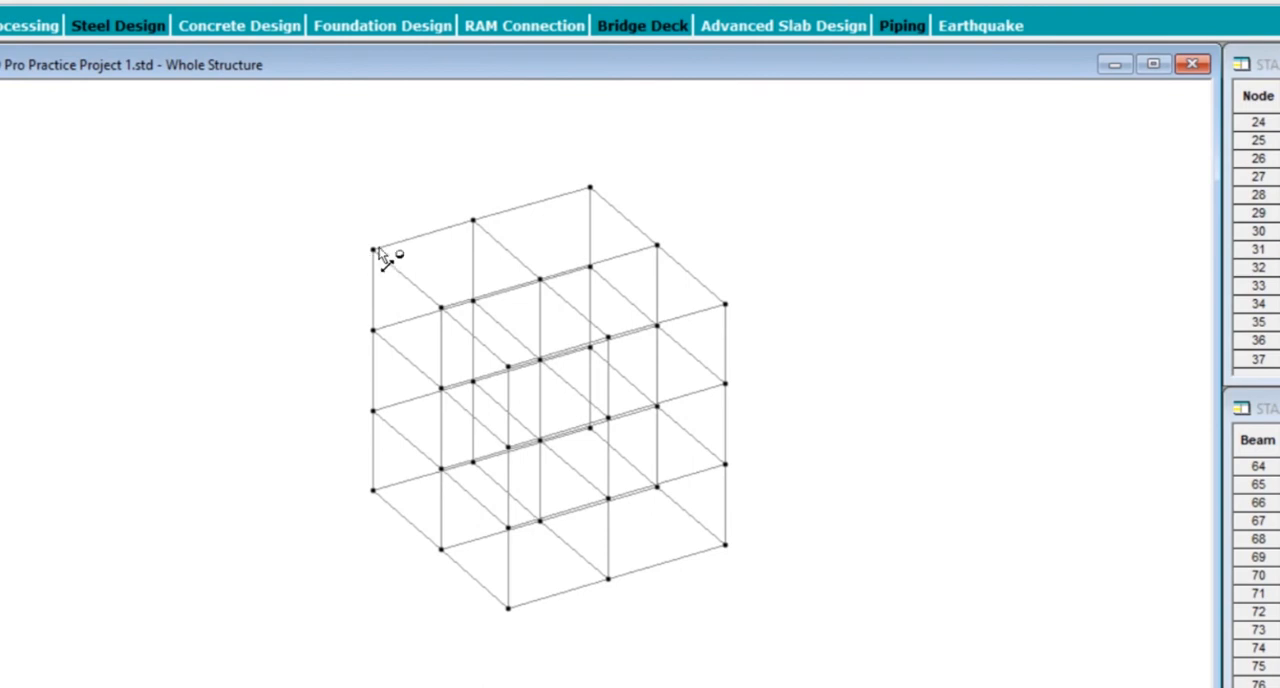
pyautogui.click(372, 251)
pyautogui.click(476, 223)
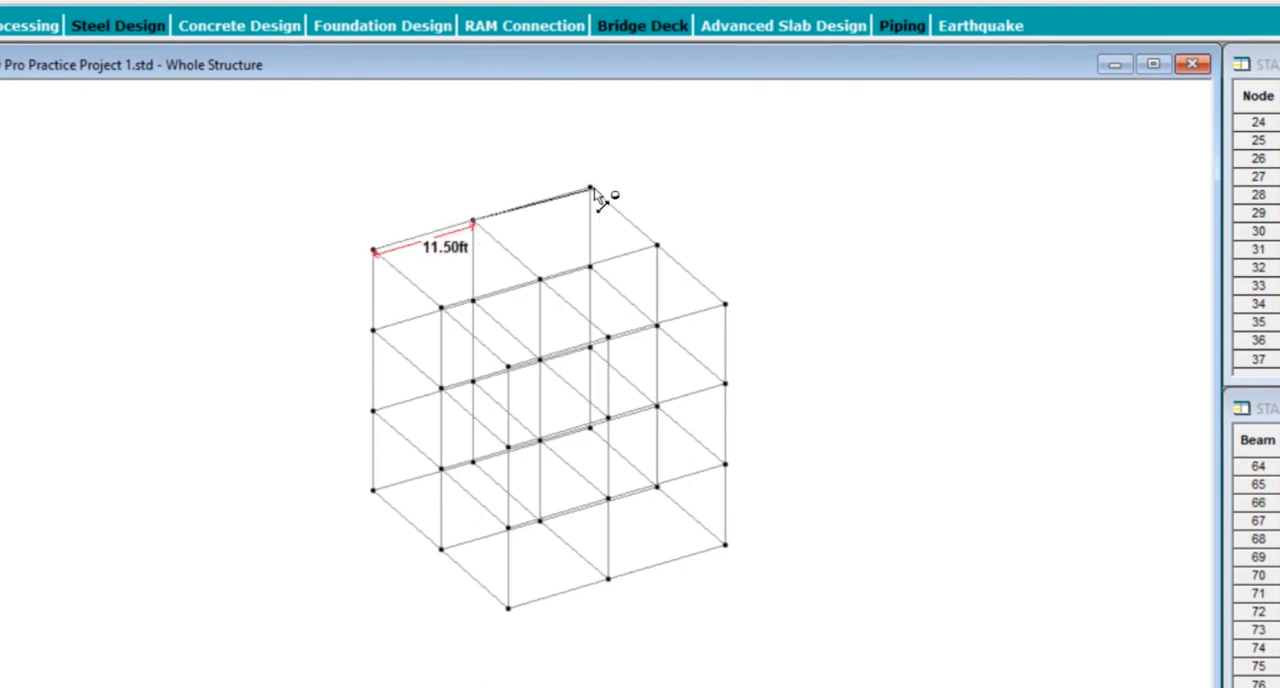
pyautogui.click(592, 190)
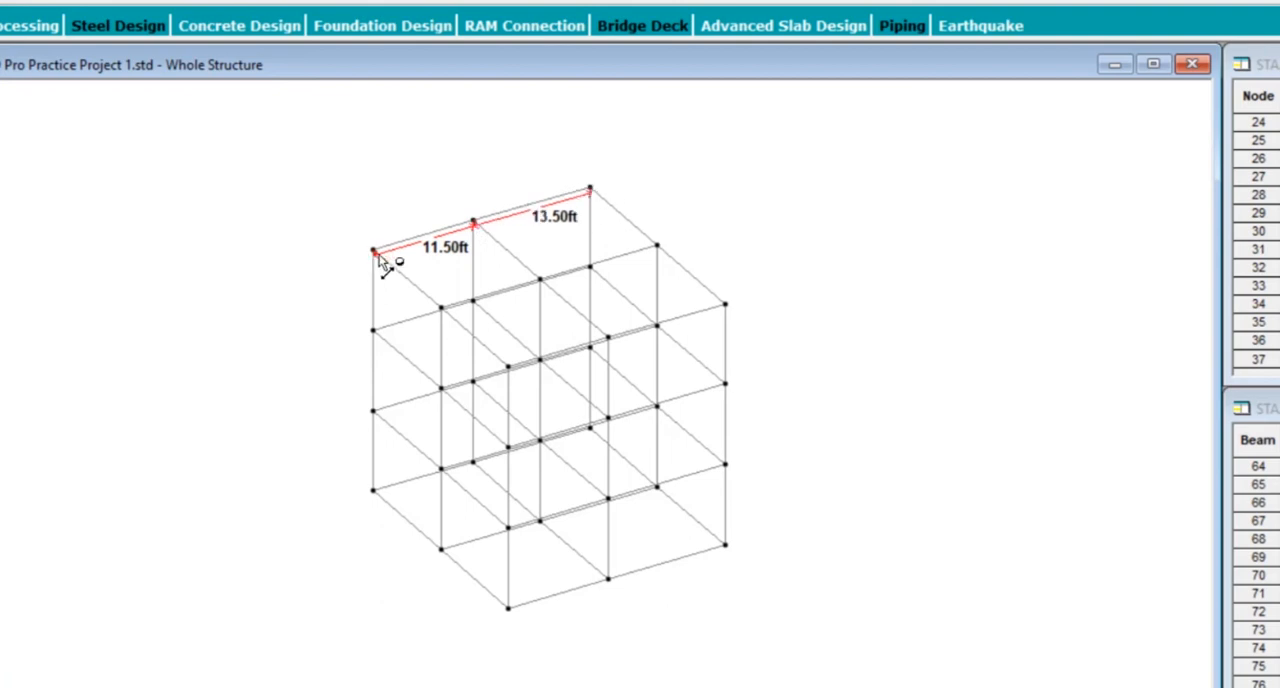
# Step: Measure the node-to-node distances of both Z-direction bays along the adjoining side edge of the top level
pyautogui.click(374, 252)
pyautogui.click(442, 307)
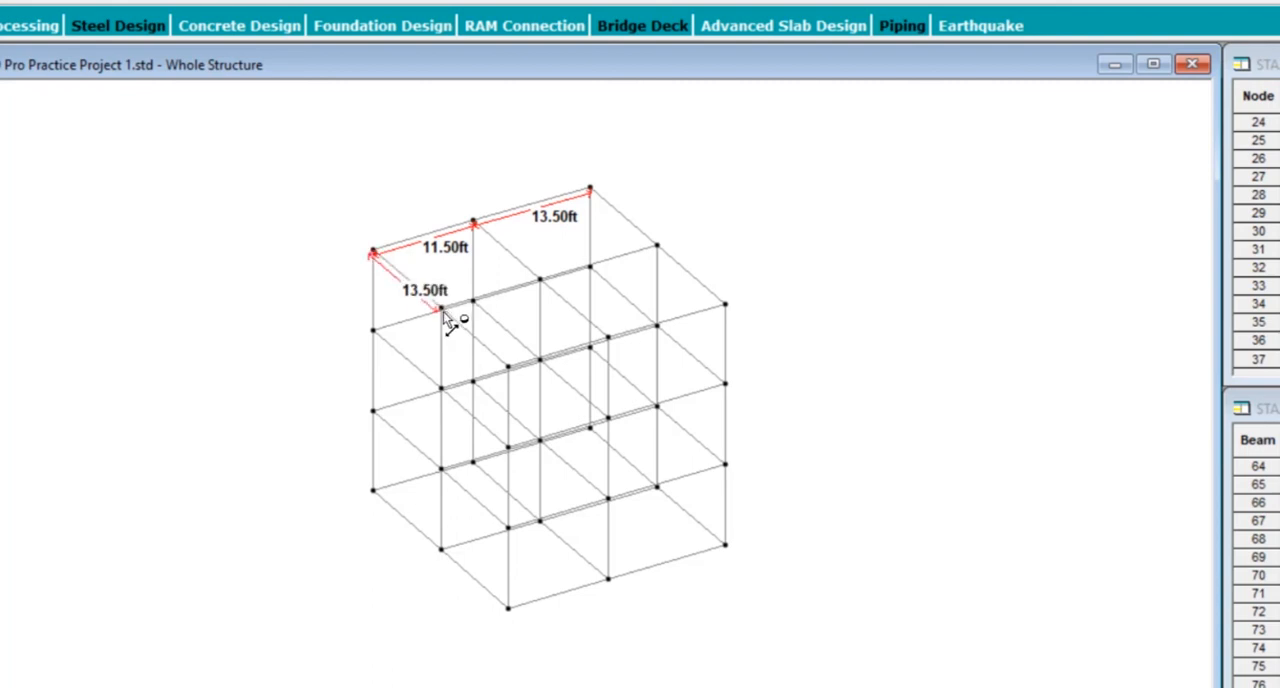
pyautogui.click(508, 369)
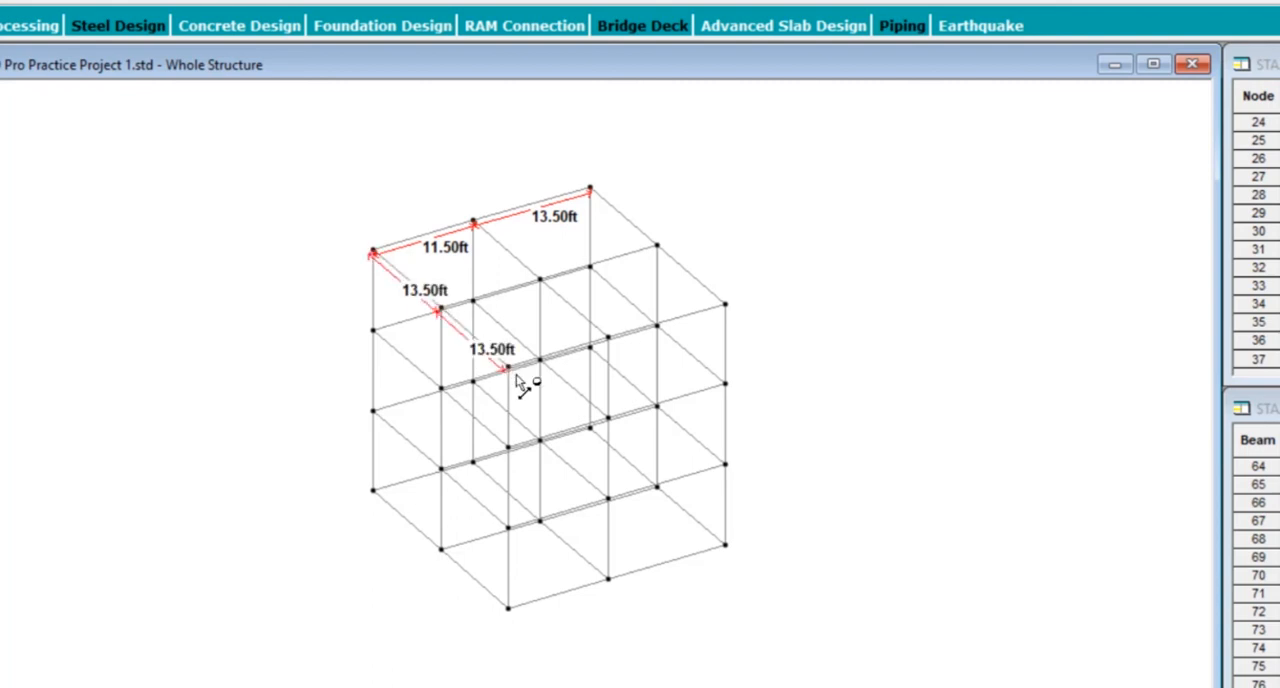
# Step: Measure the node-to-node heights of the lowest and second storeys along the outer corner column
pyautogui.click(725, 466)
pyautogui.click(726, 546)
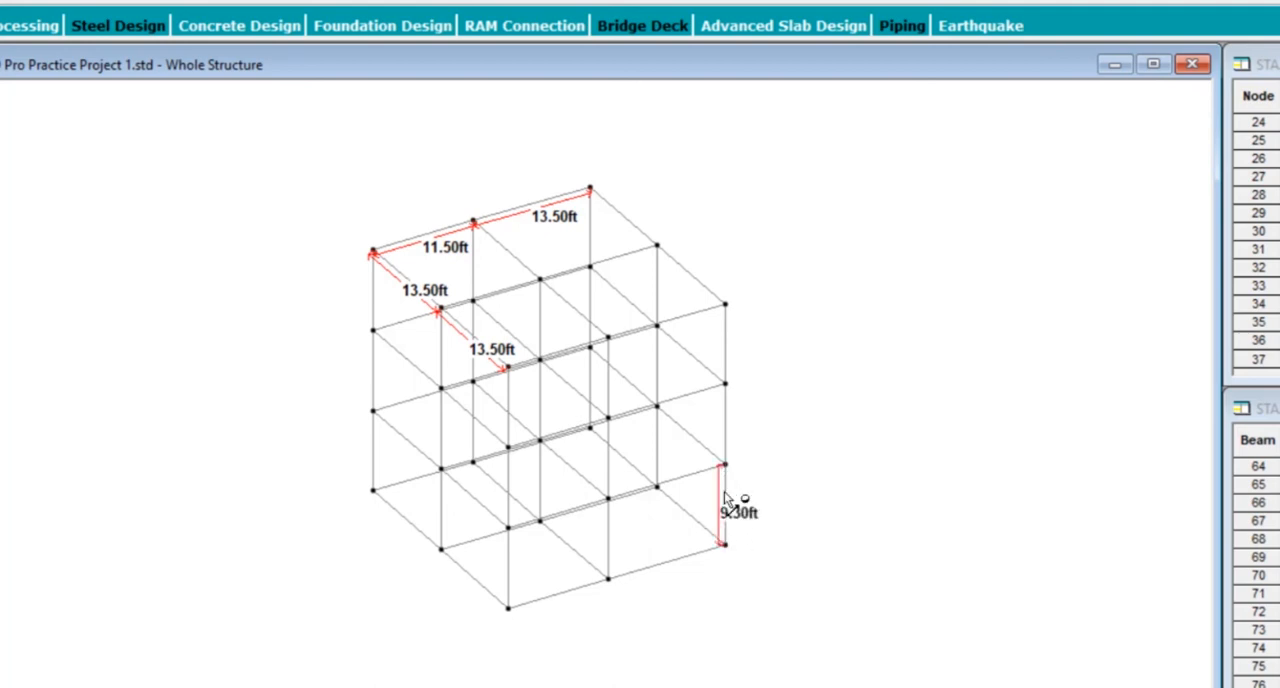
pyautogui.click(725, 386)
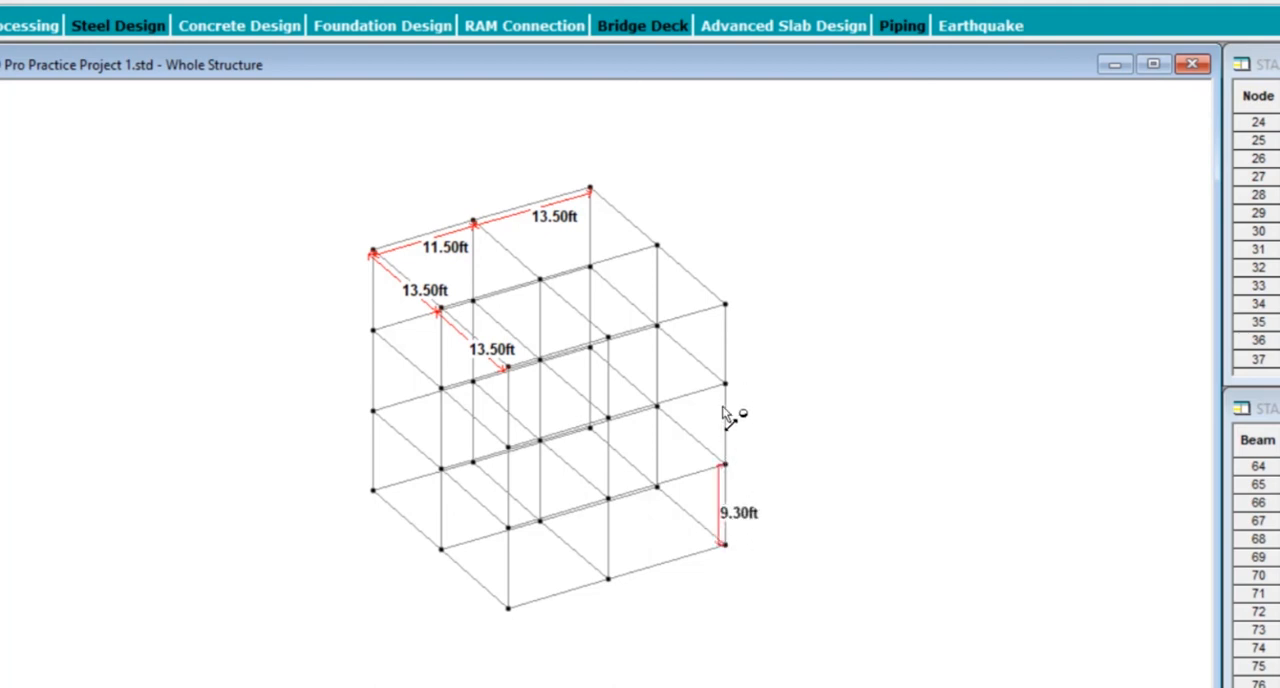
pyautogui.click(725, 466)
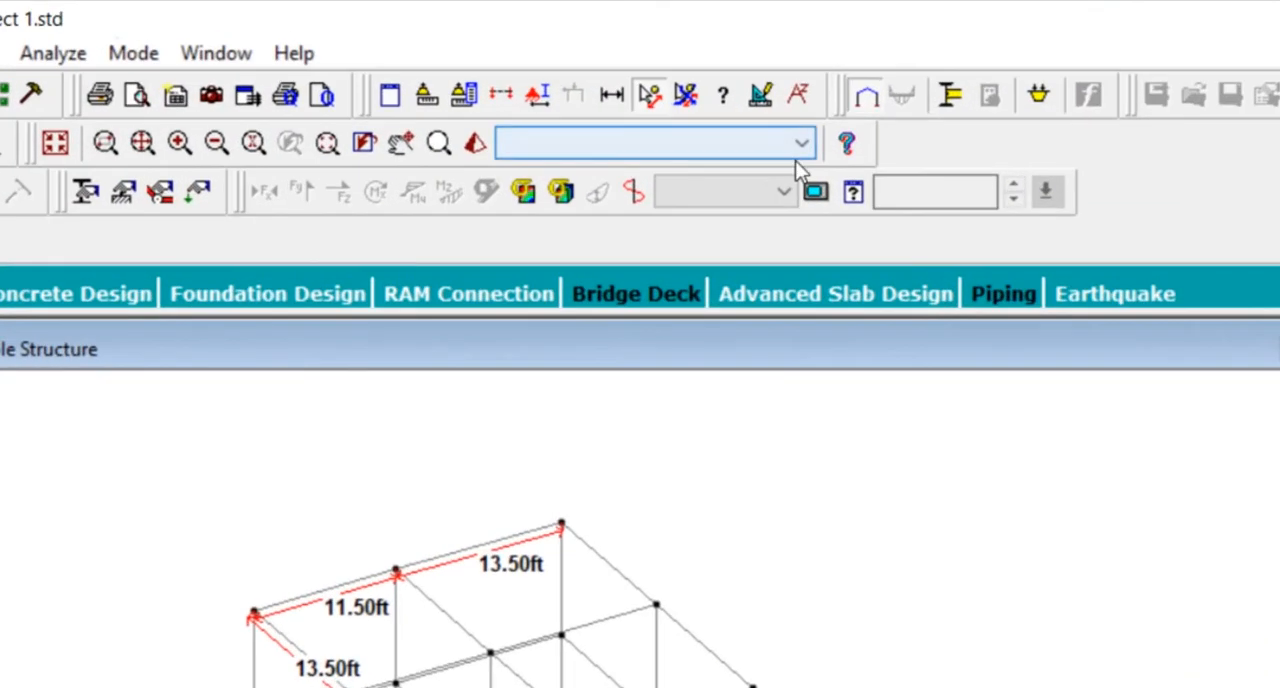